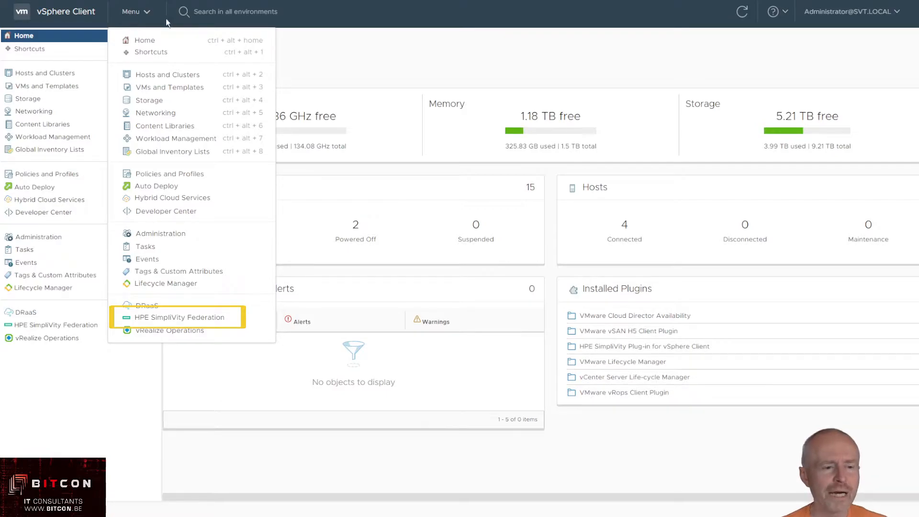
# Step: Open the HPE SimpliVity Federation backup policies and review the rules of the CriticalVM's policy
pyautogui.click(185, 317)
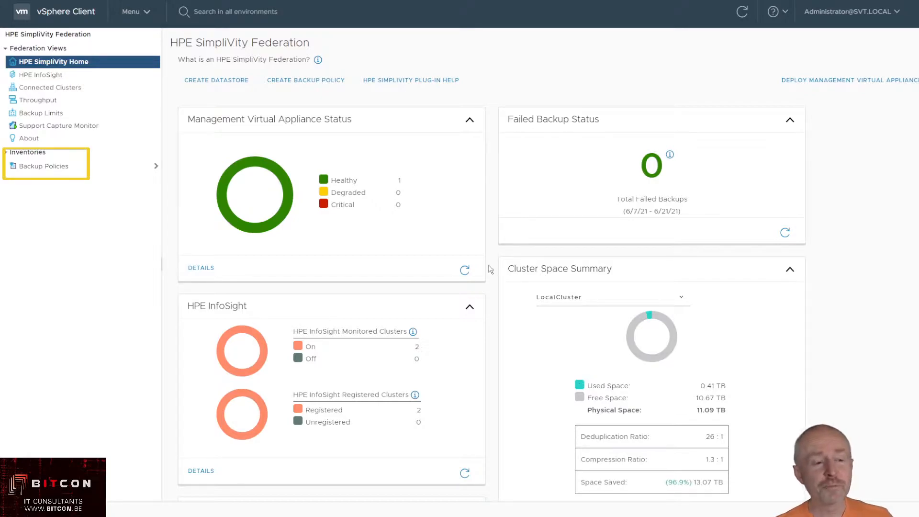
pyautogui.click(48, 166)
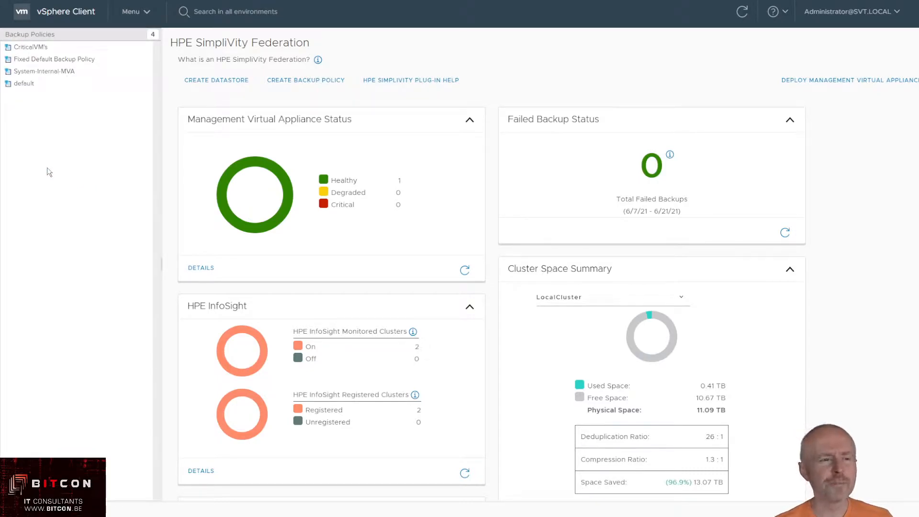
pyautogui.click(31, 51)
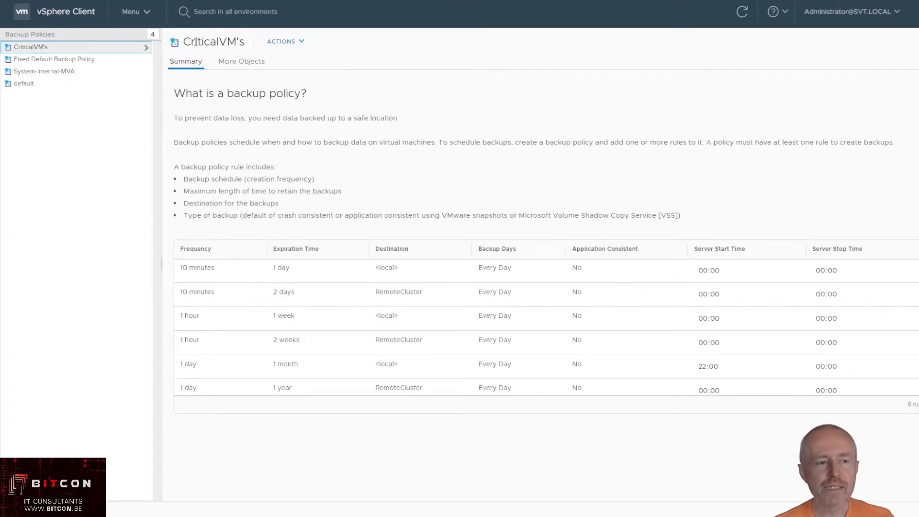
# Step: Go to the Hosts and Clusters inventory and view the summaries of hosts 172.16.66.44 and 172.16.66.62
pyautogui.click(143, 17)
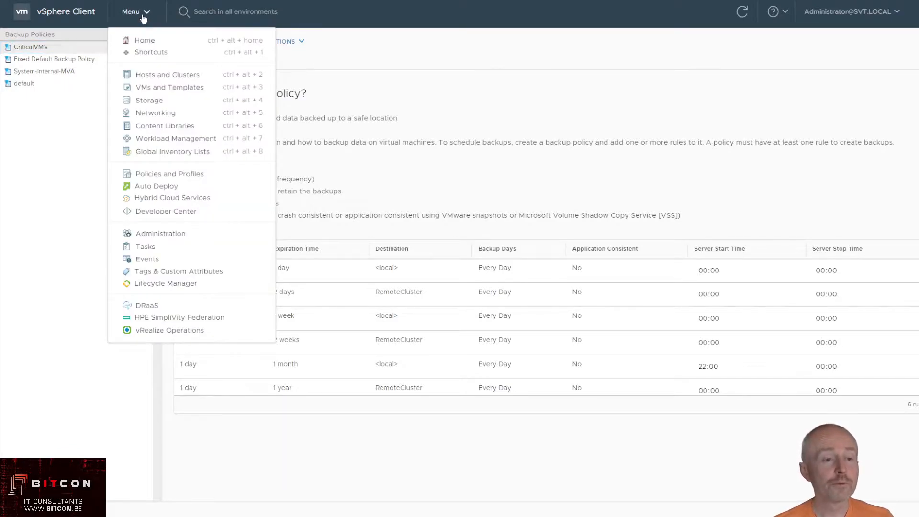
pyautogui.click(151, 76)
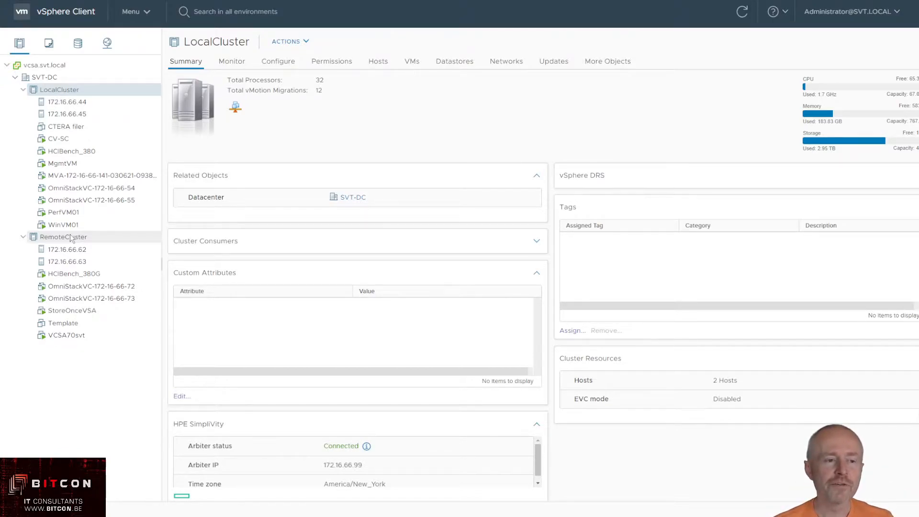
pyautogui.click(93, 102)
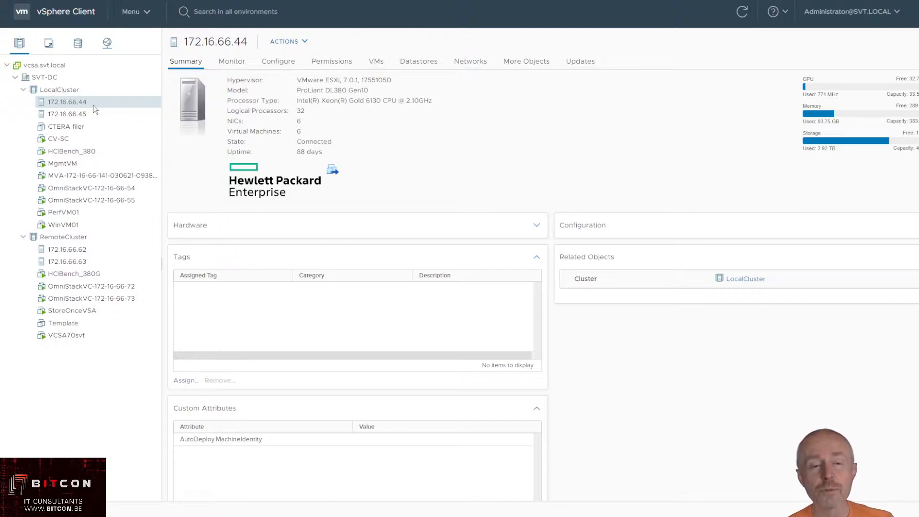
pyautogui.click(81, 248)
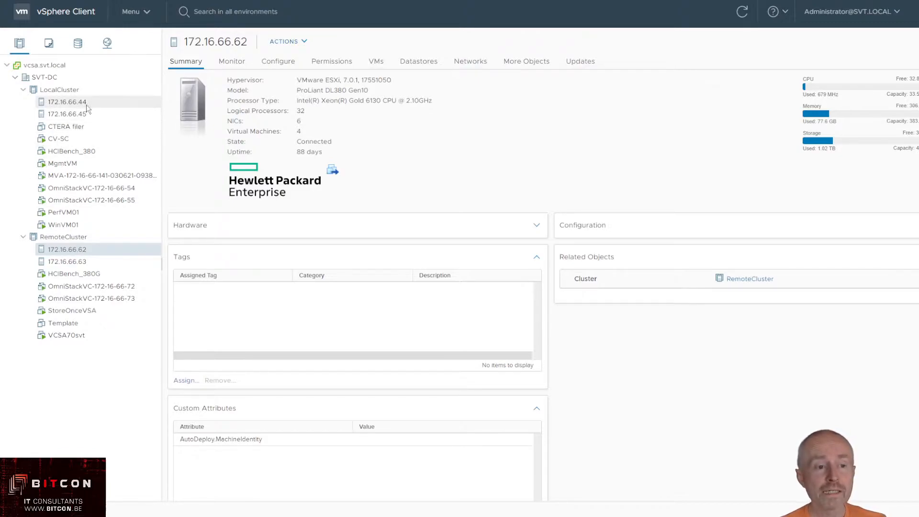
# Step: Examine the HPE SimpliVity performance and storage efficiency views for LocalCluster
pyautogui.click(82, 90)
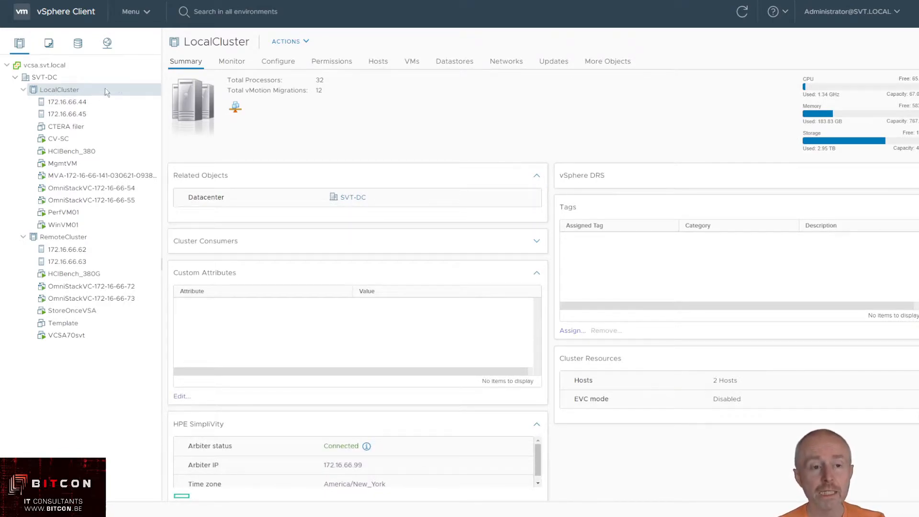
pyautogui.click(237, 66)
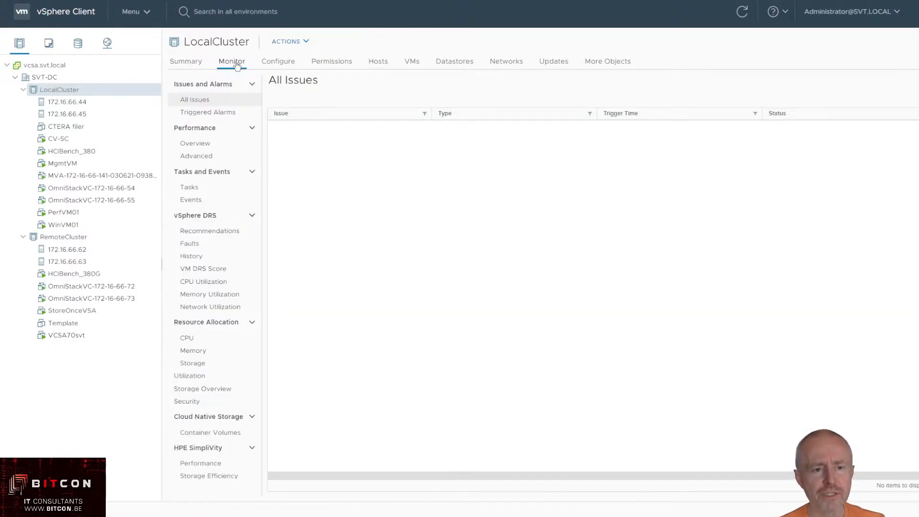
pyautogui.click(210, 464)
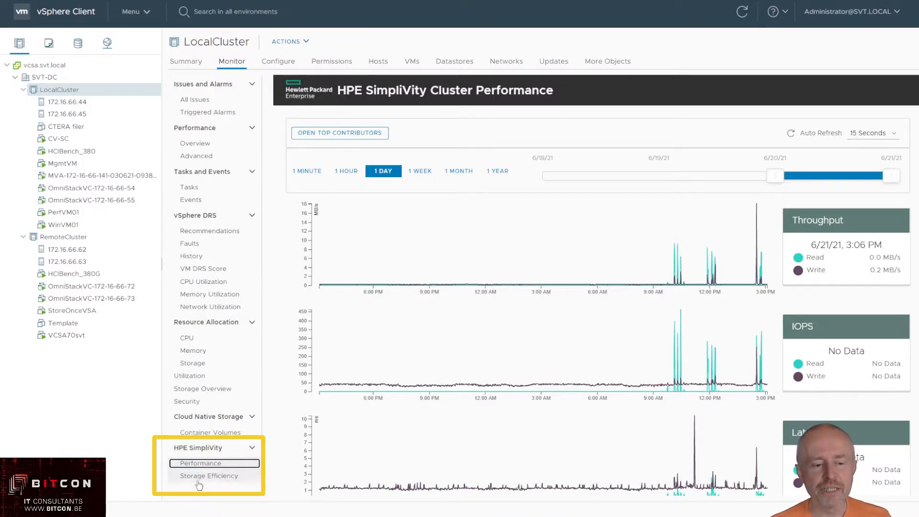
pyautogui.click(200, 476)
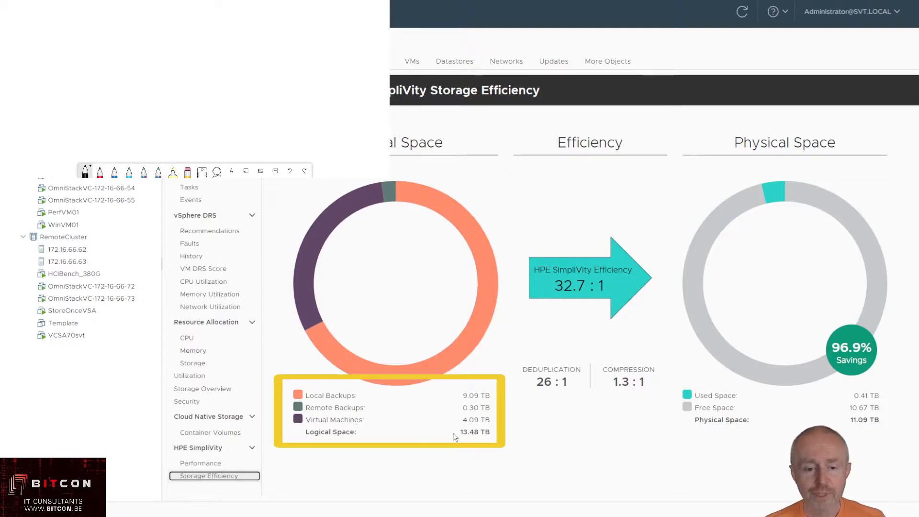
# Step: Handwrite "VM 4,09TB" on the whiteboard in black, with "LBU 9,09TB" on the line below it
pyautogui.moveTo(50, 14)
pyautogui.mouseDown()
pyautogui.moveTo(57, 37)
pyautogui.moveTo(67, 15)
pyautogui.moveTo(82, 21)
pyautogui.moveTo(80, 34)
pyautogui.moveTo(126, 30)
pyautogui.moveTo(120, 36)
pyautogui.moveTo(167, 22)
pyautogui.moveTo(186, 28)
pyautogui.moveTo(179, 35)
pyautogui.mouseUp()
pyautogui.click(127, 33)
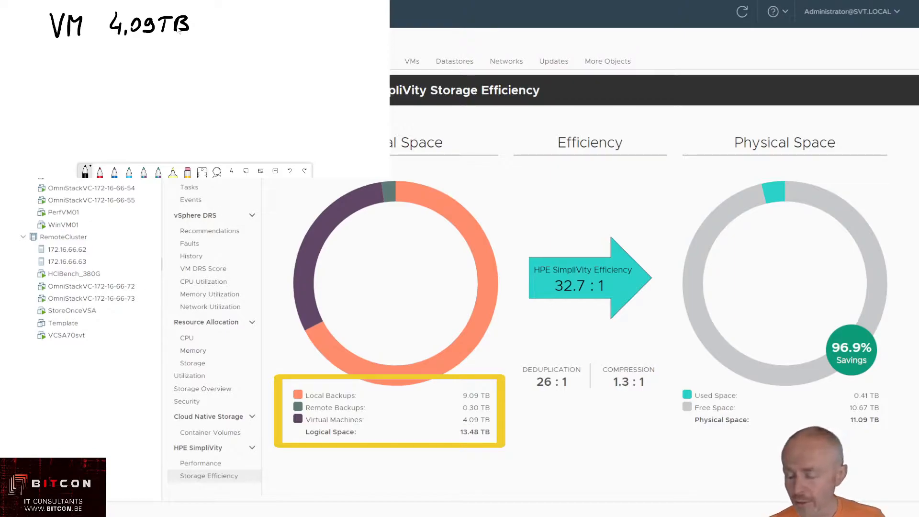
pyautogui.moveTo(45, 52)
pyautogui.mouseDown()
pyautogui.moveTo(39, 65)
pyautogui.moveTo(48, 66)
pyautogui.mouseUp()
pyautogui.moveTo(55, 54); pyautogui.dragTo(53, 66)
pyautogui.moveTo(54, 53)
pyautogui.mouseDown()
pyautogui.moveTo(54, 66)
pyautogui.moveTo(75, 53)
pyautogui.moveTo(127, 58)
pyautogui.moveTo(128, 74)
pyautogui.moveTo(145, 55)
pyautogui.mouseUp()
pyautogui.moveTo(158, 54)
pyautogui.mouseDown()
pyautogui.moveTo(196, 58)
pyautogui.moveTo(187, 68)
pyautogui.mouseUp()
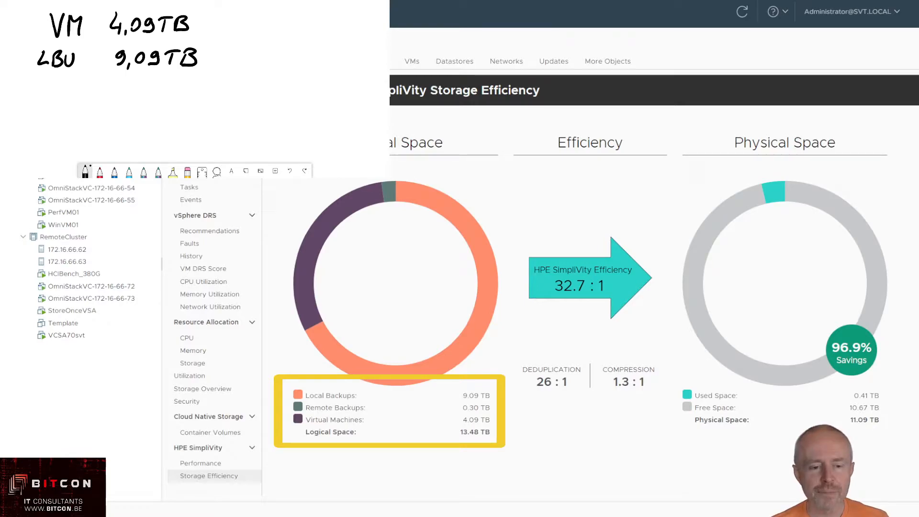
# Step: Add "RBU 0,30TB" to the whiteboard list, rule a sum line beneath it and write the total 13,48TB
pyautogui.moveTo(39, 85)
pyautogui.mouseDown()
pyautogui.moveTo(36, 98)
pyautogui.moveTo(58, 91)
pyautogui.moveTo(53, 98)
pyautogui.moveTo(74, 82)
pyautogui.moveTo(120, 80)
pyautogui.moveTo(139, 99)
pyautogui.moveTo(171, 81)
pyautogui.mouseUp()
pyautogui.moveTo(166, 81)
pyautogui.mouseDown()
pyautogui.moveTo(165, 97)
pyautogui.moveTo(191, 82)
pyautogui.moveTo(187, 98)
pyautogui.mouseUp()
pyautogui.moveTo(89, 110); pyautogui.dragTo(213, 111)
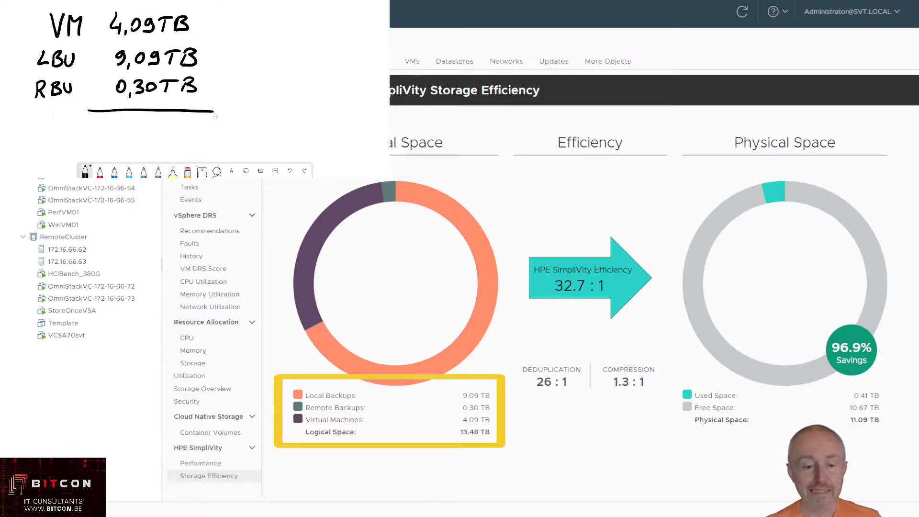
pyautogui.moveTo(107, 123)
pyautogui.mouseDown()
pyautogui.moveTo(131, 136)
pyautogui.moveTo(177, 117)
pyautogui.mouseUp()
pyautogui.moveTo(171, 118); pyautogui.dragTo(178, 135)
pyautogui.moveTo(179, 119); pyautogui.dragTo(178, 136)
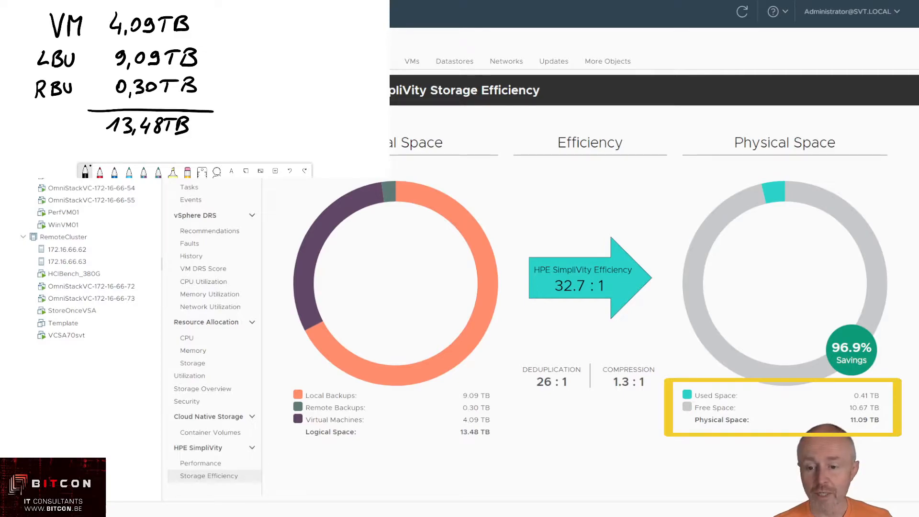
# Step: Highlight the used physical space value and handwrite "0,41TB" in red beside the black whiteboard figures
pyautogui.moveTo(854, 396); pyautogui.dragTo(879, 396)
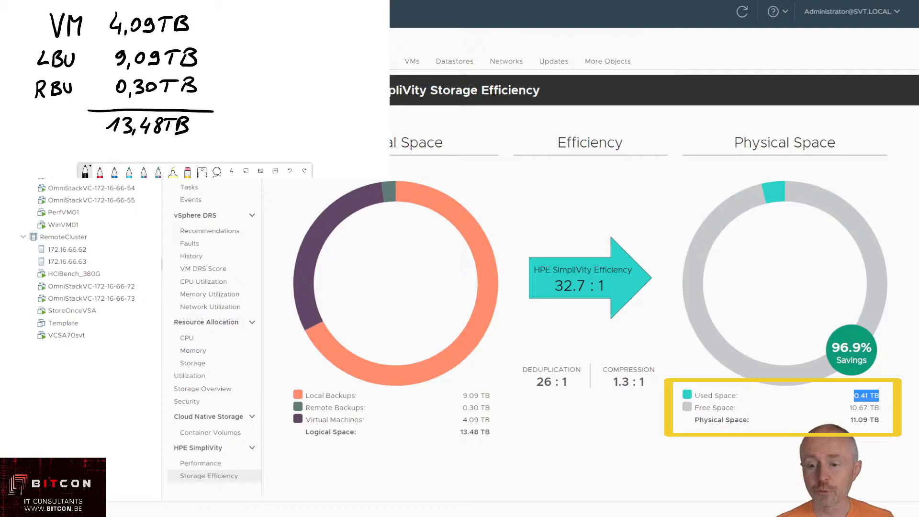
pyautogui.click(99, 171)
pyautogui.moveTo(283, 51); pyautogui.dragTo(280, 62)
pyautogui.moveTo(294, 40)
pyautogui.mouseDown()
pyautogui.moveTo(291, 50)
pyautogui.moveTo(299, 50)
pyautogui.mouseUp()
pyautogui.moveTo(298, 46)
pyautogui.mouseDown()
pyautogui.moveTo(296, 64)
pyautogui.moveTo(343, 42)
pyautogui.mouseUp()
pyautogui.moveTo(336, 44); pyautogui.dragTo(337, 60)
pyautogui.moveTo(342, 40); pyautogui.dragTo(330, 61)
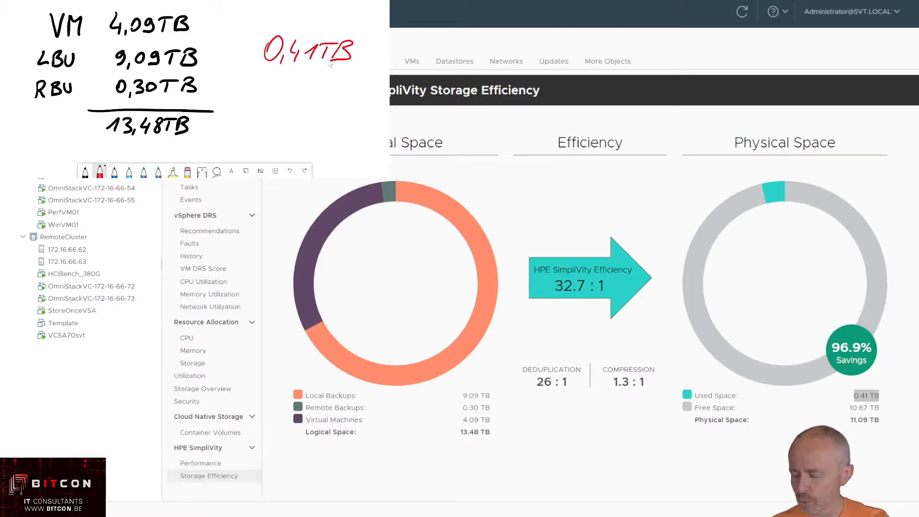
# Step: Handwrite the 32.7 : 1 HPE SimpliVity efficiency ratio in blue below the red whiteboard figure
pyautogui.click(115, 171)
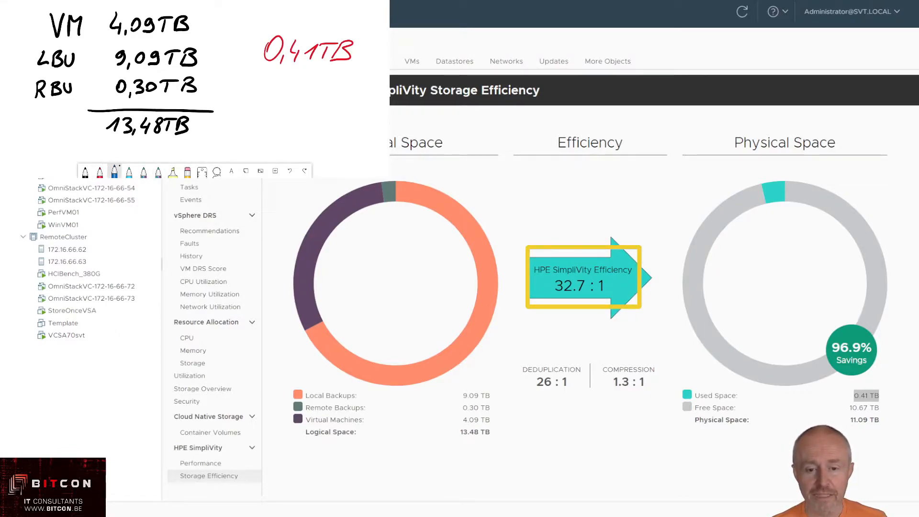
pyautogui.moveTo(250, 84)
pyautogui.mouseDown()
pyautogui.moveTo(259, 90)
pyautogui.moveTo(251, 99)
pyautogui.mouseUp()
pyautogui.moveTo(262, 85); pyautogui.dragTo(272, 99)
pyautogui.moveTo(270, 97)
pyautogui.mouseDown()
pyautogui.moveTo(286, 89)
pyautogui.moveTo(280, 101)
pyautogui.moveTo(324, 99)
pyautogui.mouseUp()
pyautogui.click(298, 89)
pyautogui.click(298, 96)
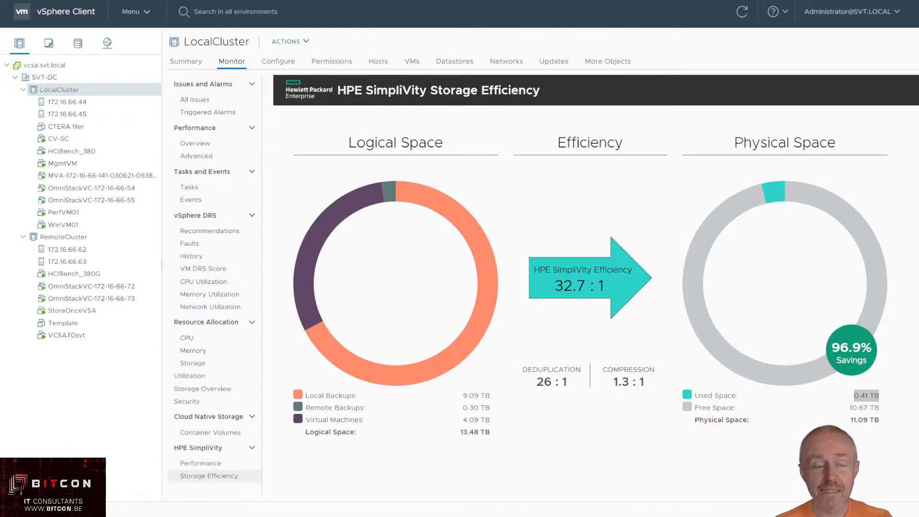
# Step: Open the web console of WinVM01 and check the capacity of its Local Disk (C:) and Data (D:) drives
pyautogui.click(79, 226)
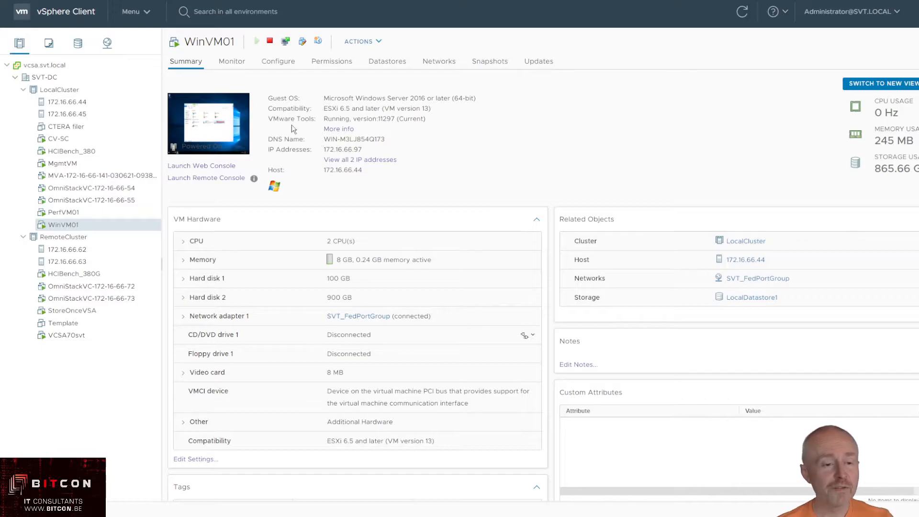
pyautogui.click(223, 166)
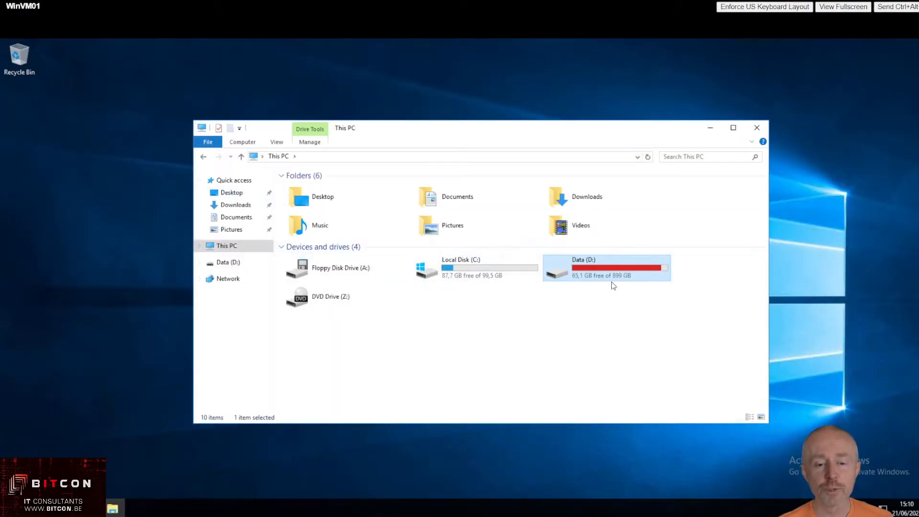
pyautogui.click(497, 278)
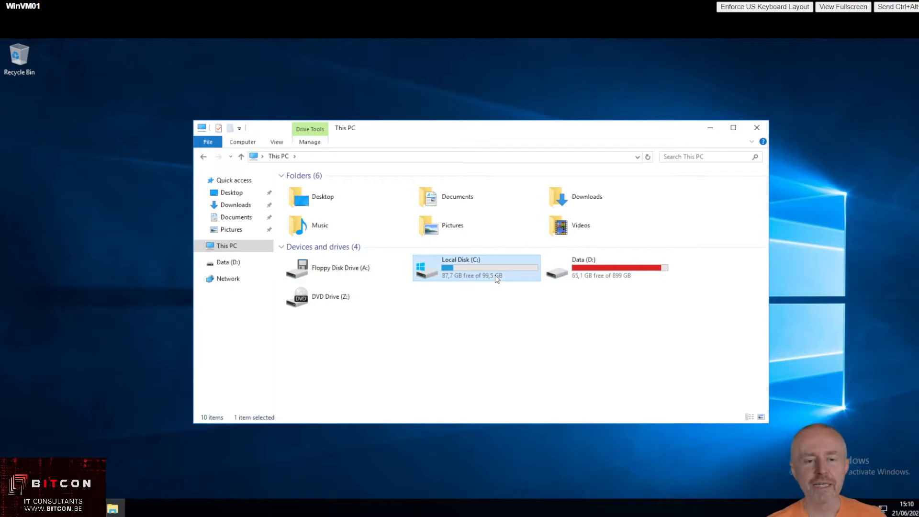
pyautogui.click(630, 279)
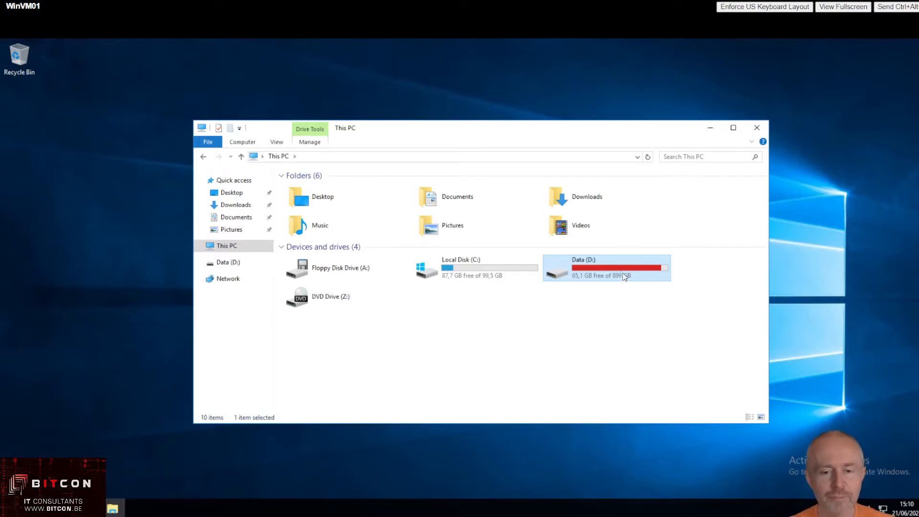
# Step: Open the Data (D:) drive and look through its list of disc image files
pyautogui.doubleClick(622, 275)
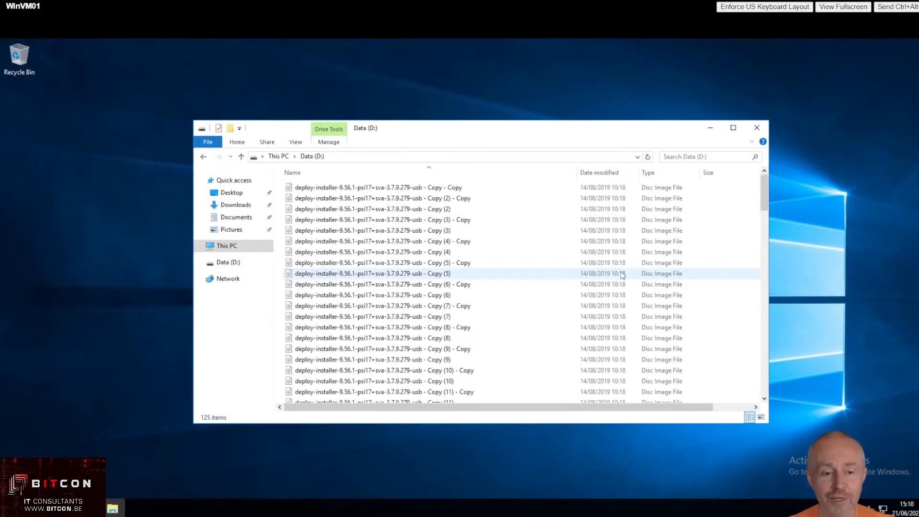
pyautogui.moveTo(763, 190); pyautogui.dragTo(762, 338)
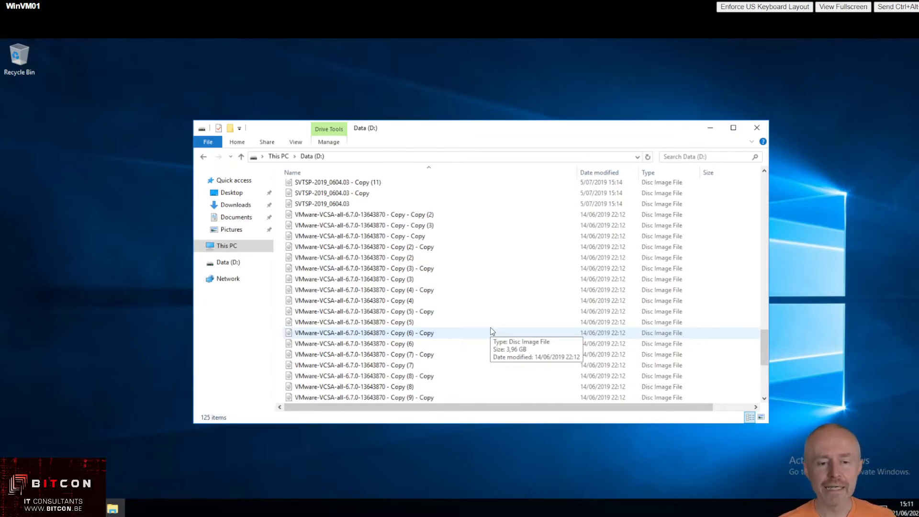
pyautogui.scroll(20, 513, 286)
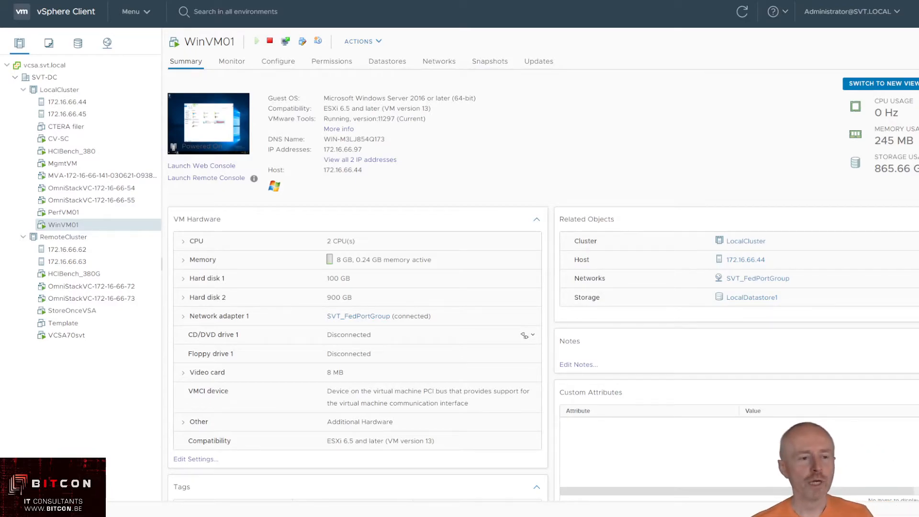
# Step: Start an HPE SimpliVity clone of WinVM01, name the clone BartVM01 and continue to the clone method
pyautogui.rightClick(73, 229)
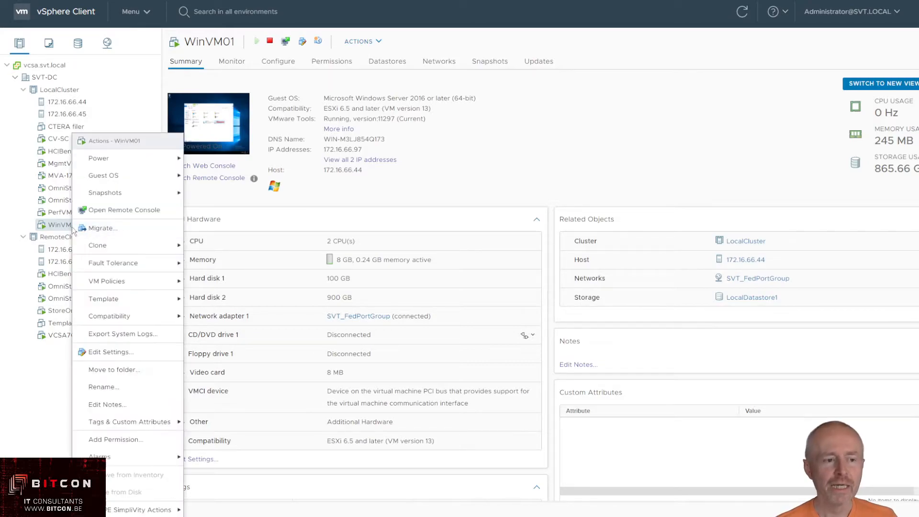
pyautogui.moveTo(166, 511)
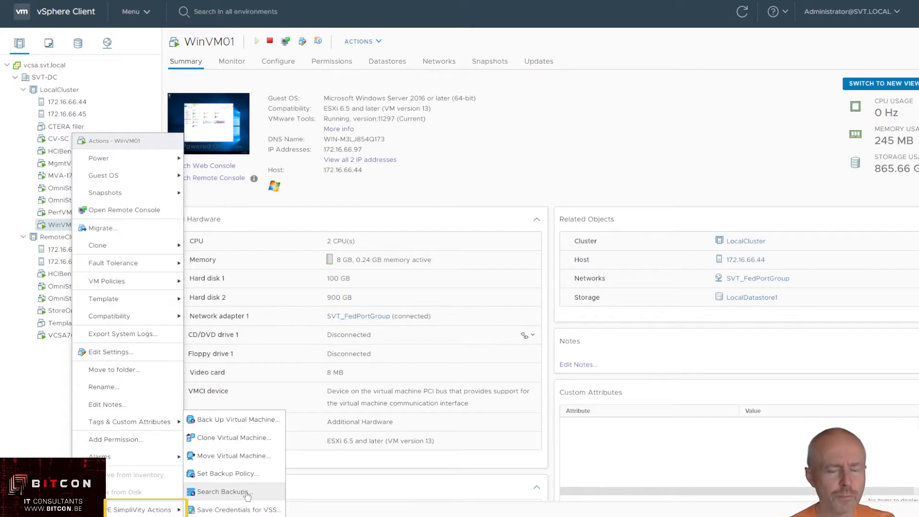
pyautogui.click(251, 441)
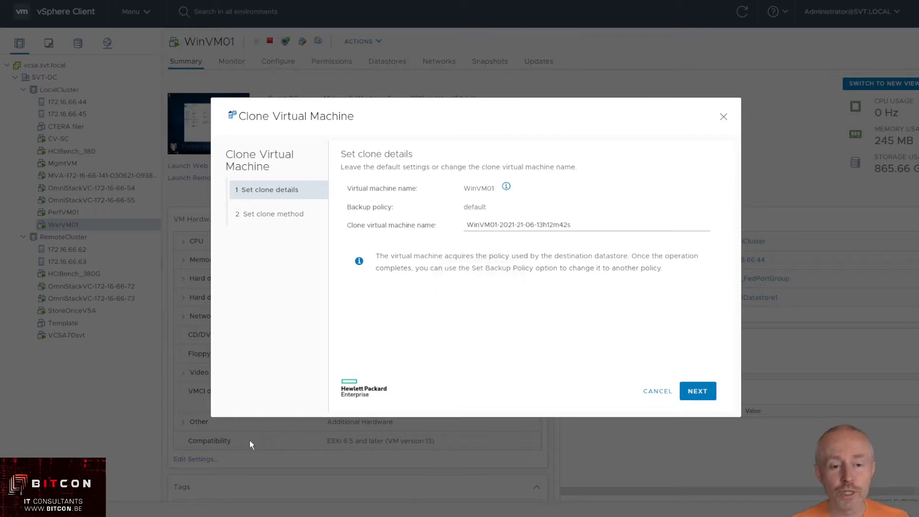
pyautogui.moveTo(574, 225); pyautogui.dragTo(441, 226)
pyautogui.write('Bart')
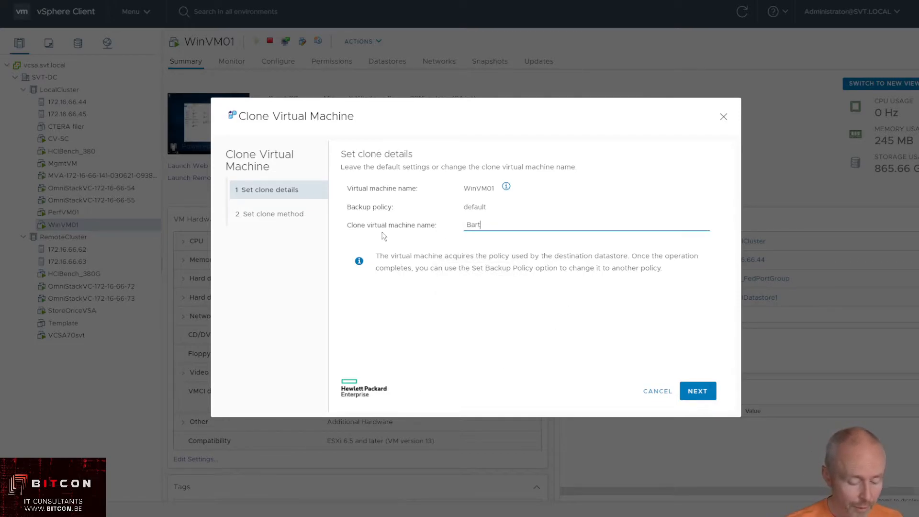
pyautogui.write('VM01')
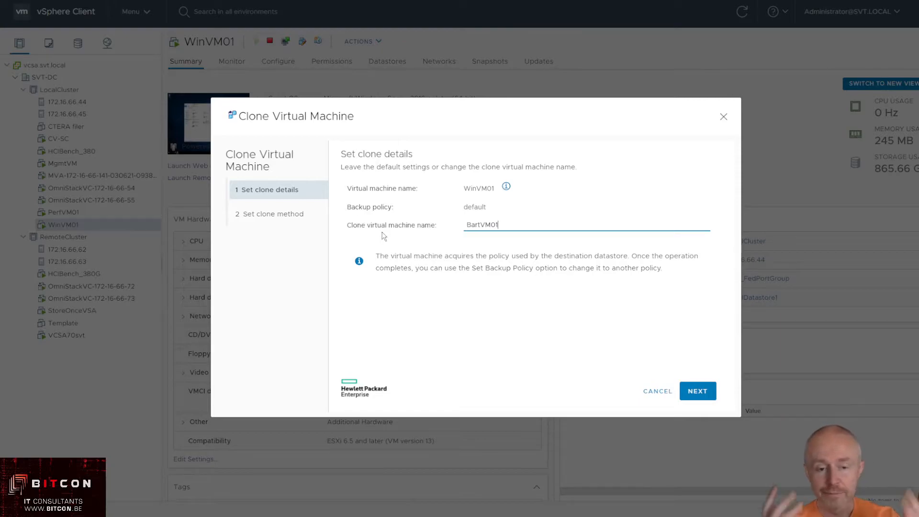
pyautogui.click(689, 395)
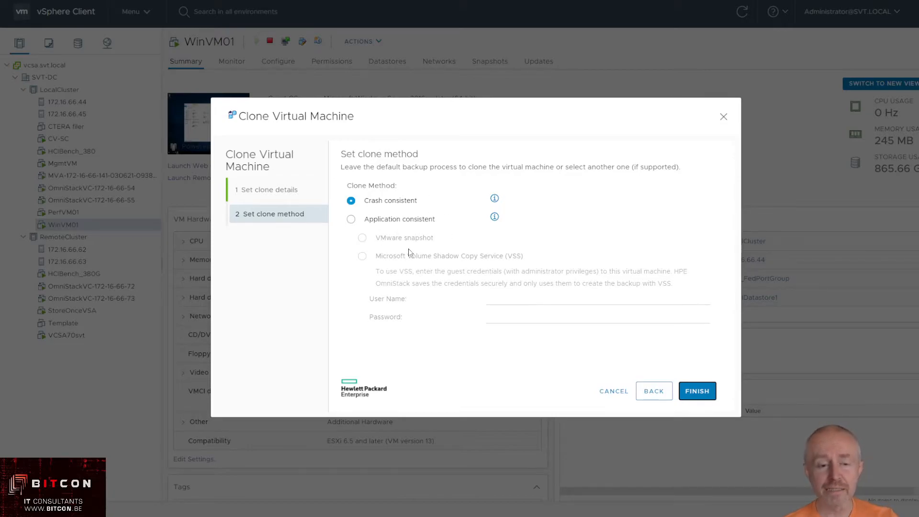
# Step: Try the application-consistent option, return the clone method to crash consistent and finish creating the clone
pyautogui.click(405, 221)
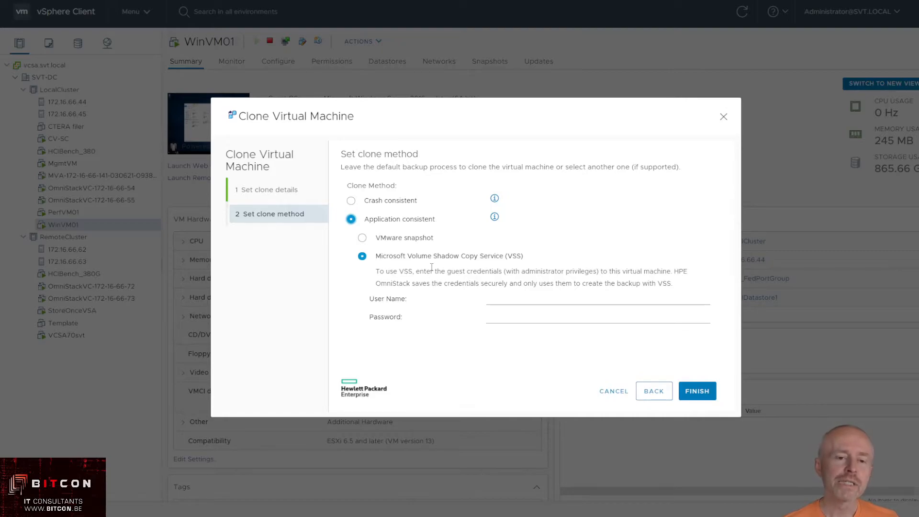
pyautogui.click(397, 204)
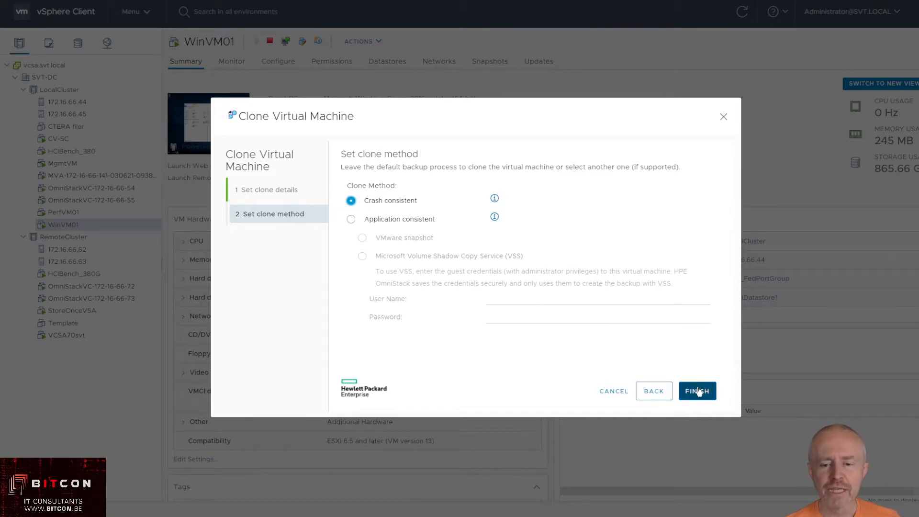
pyautogui.click(697, 391)
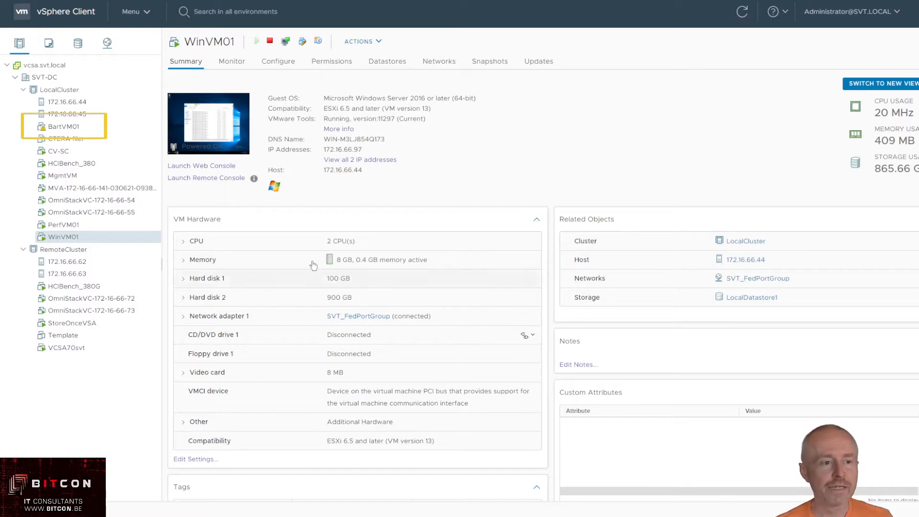
# Step: Power on the cloned virtual machine BartVM01 and open its web console
pyautogui.click(70, 128)
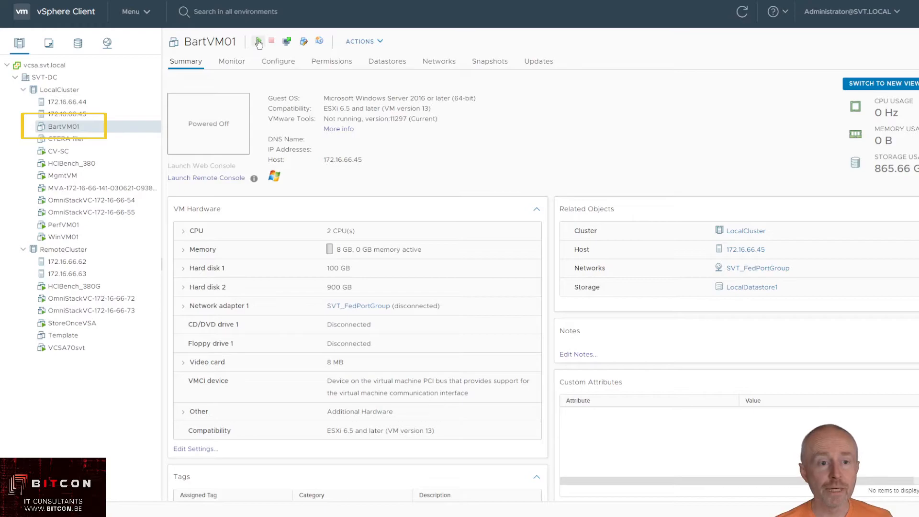
pyautogui.click(259, 42)
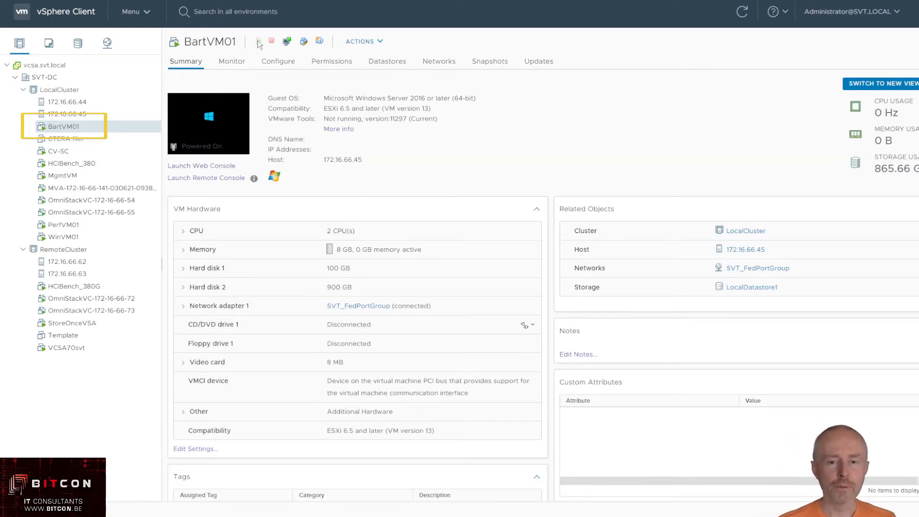
pyautogui.click(226, 166)
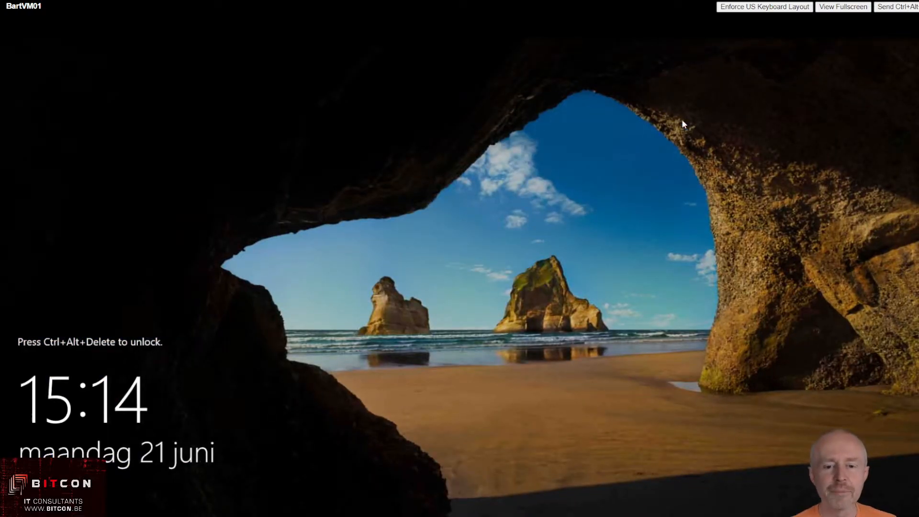
# Step: Unlock the Windows guest of BartVM01 and sign in by entering the Administrator account password
pyautogui.click(899, 7)
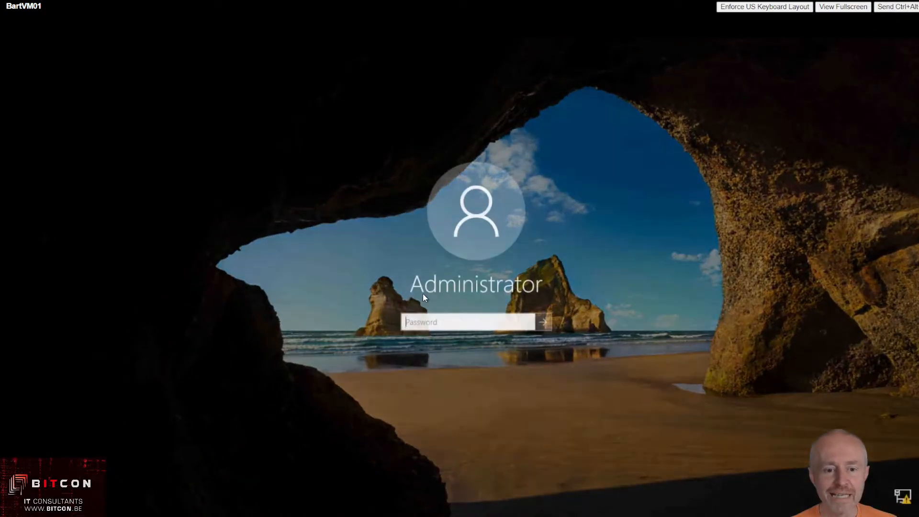
pyautogui.write('••••••••••')
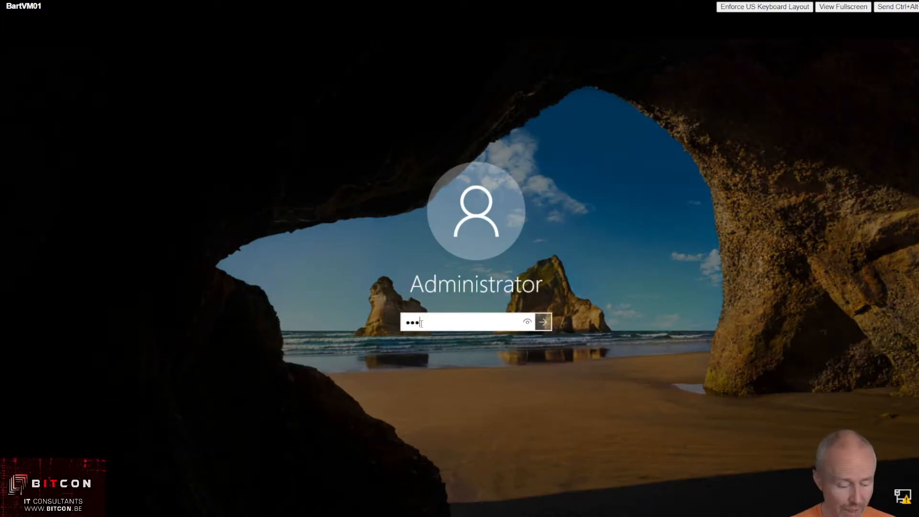
pyautogui.write('••')
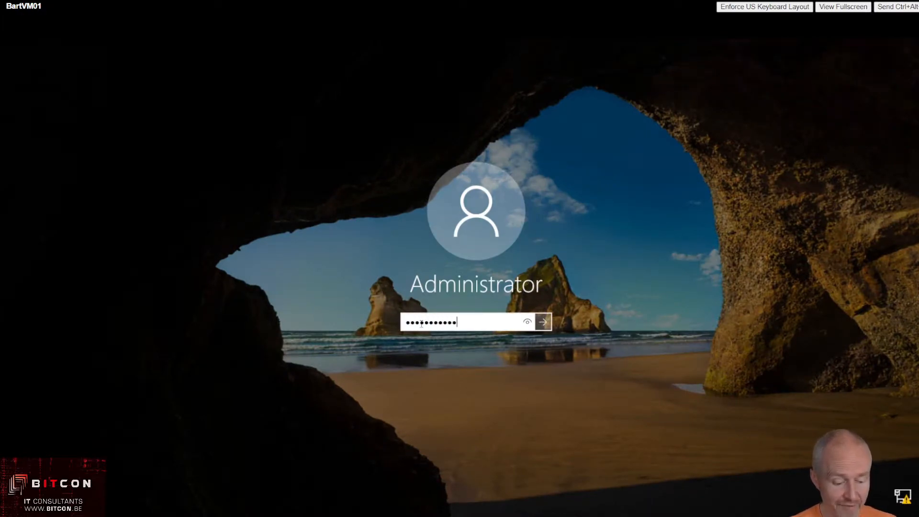
pyautogui.press('Return')
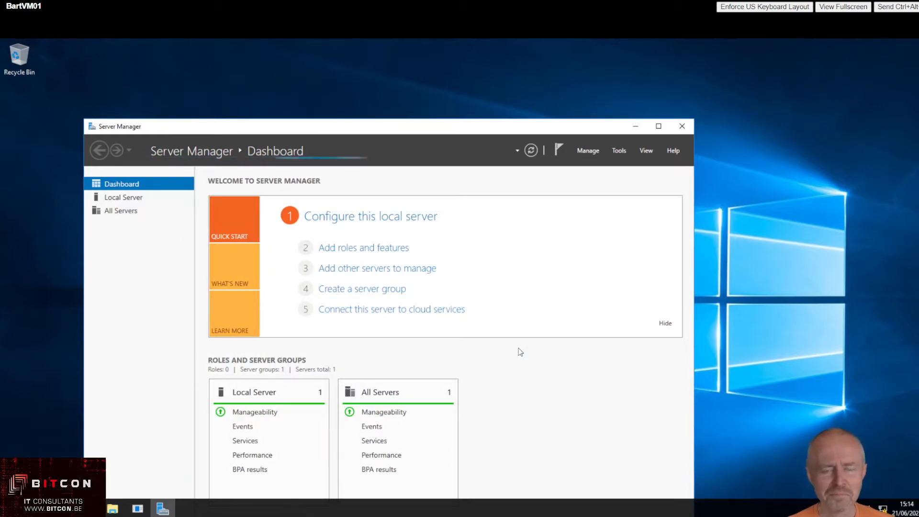
# Step: Dismiss Server Manager and the Shutdown Event Tracker, and check the Data (D:) drive's capacity in This PC
pyautogui.click(636, 128)
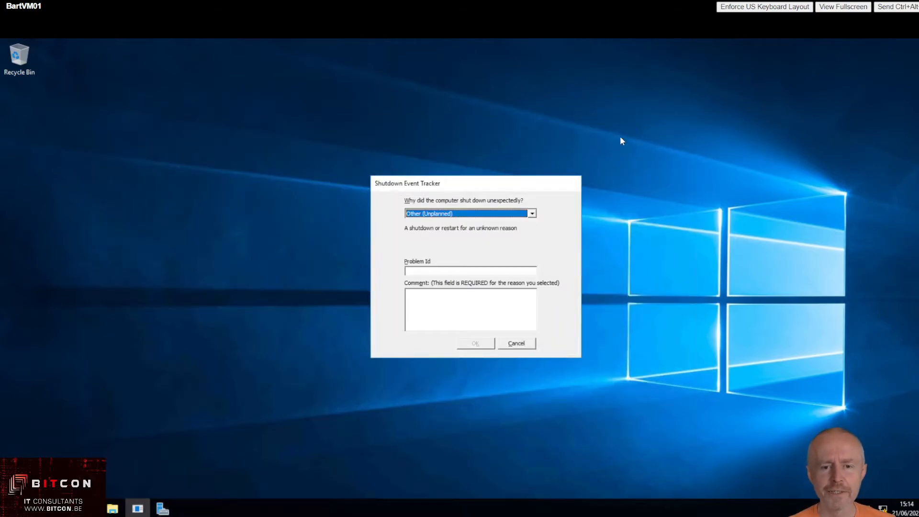
pyautogui.click(525, 343)
pyautogui.click(115, 510)
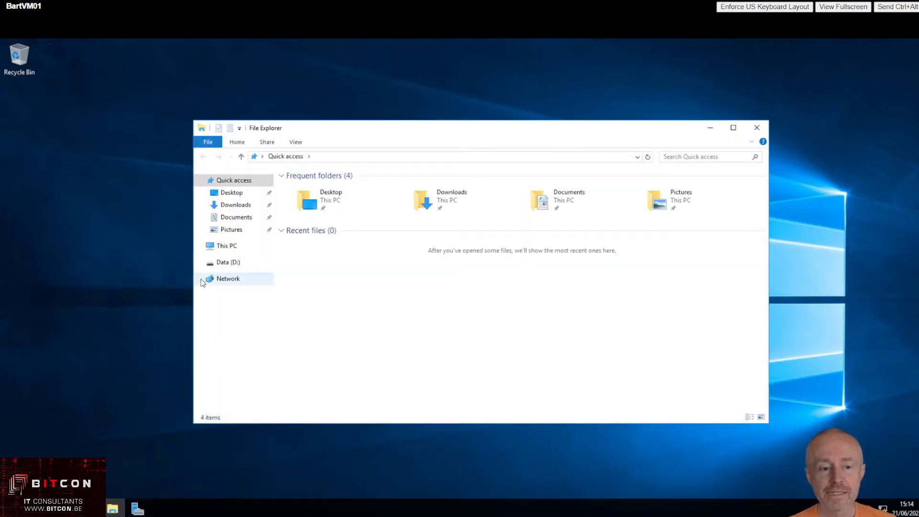
pyautogui.click(221, 246)
pyautogui.click(593, 268)
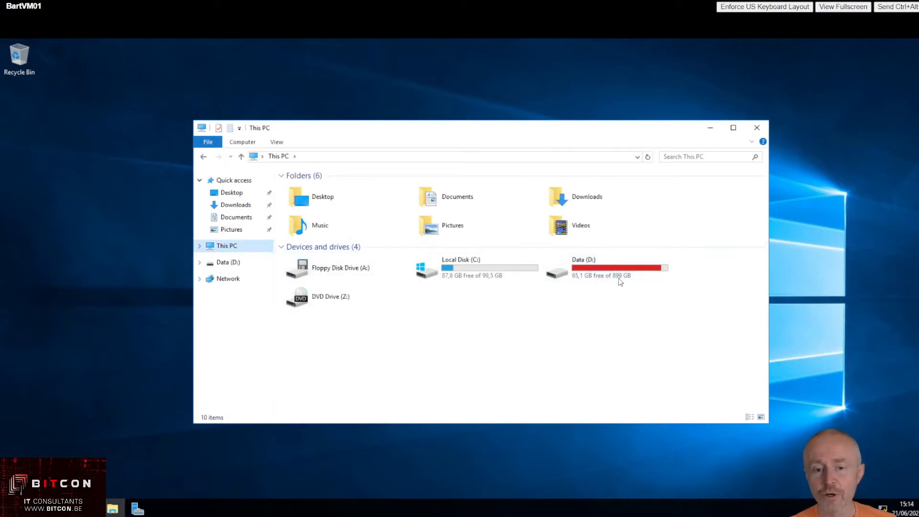
pyautogui.moveTo(580, 281)
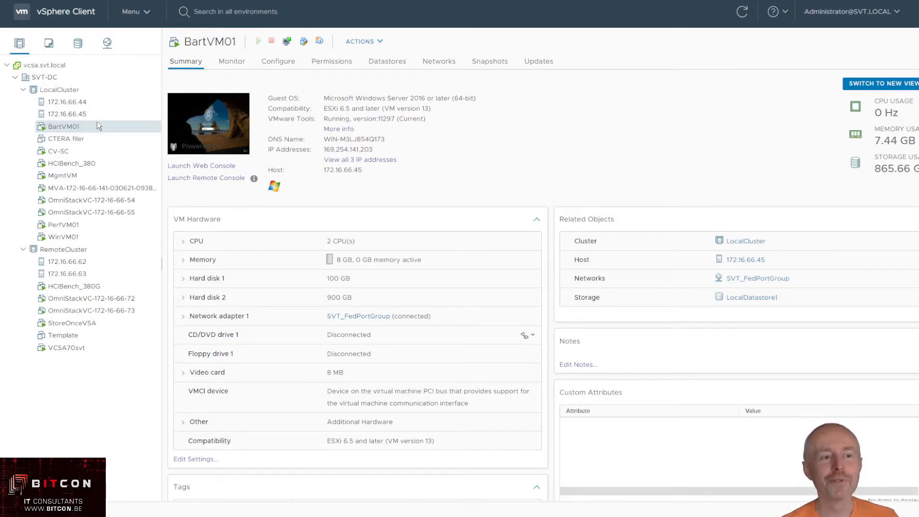
# Step: Start an HPE SimpliVity backup of BartVM01 and name the backup BartVM01-firstbackup
pyautogui.rightClick(93, 127)
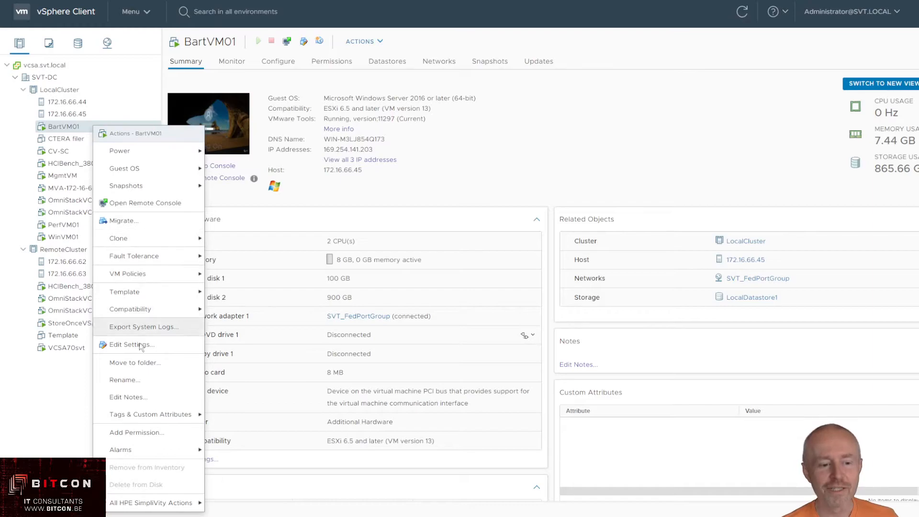
pyautogui.moveTo(128, 501)
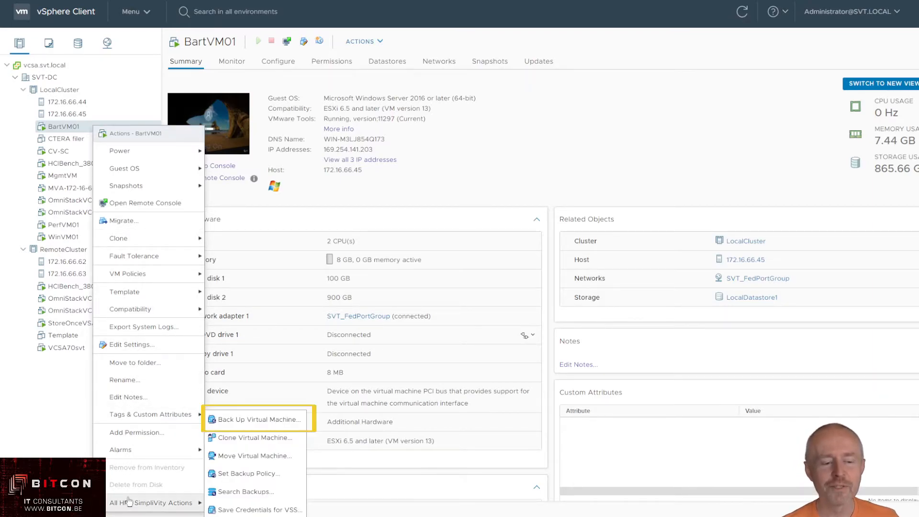
pyautogui.click(267, 424)
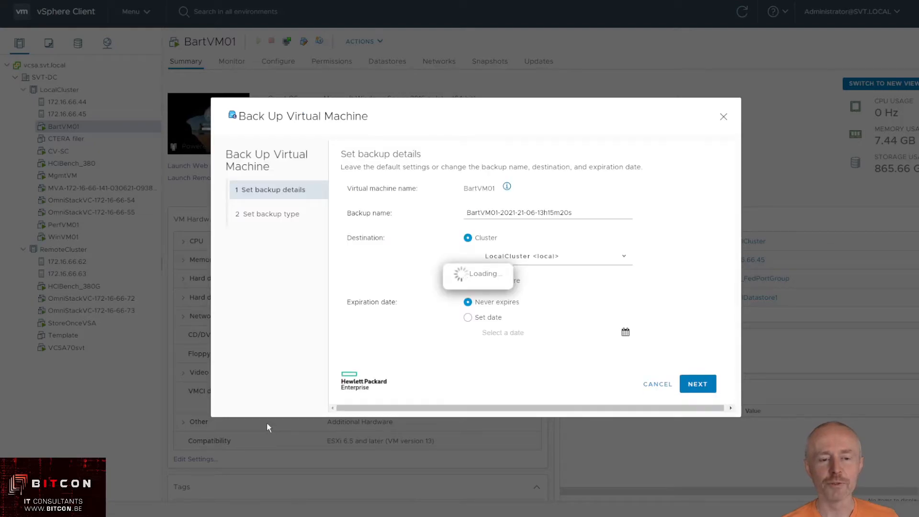
pyautogui.moveTo(574, 214); pyautogui.dragTo(501, 215)
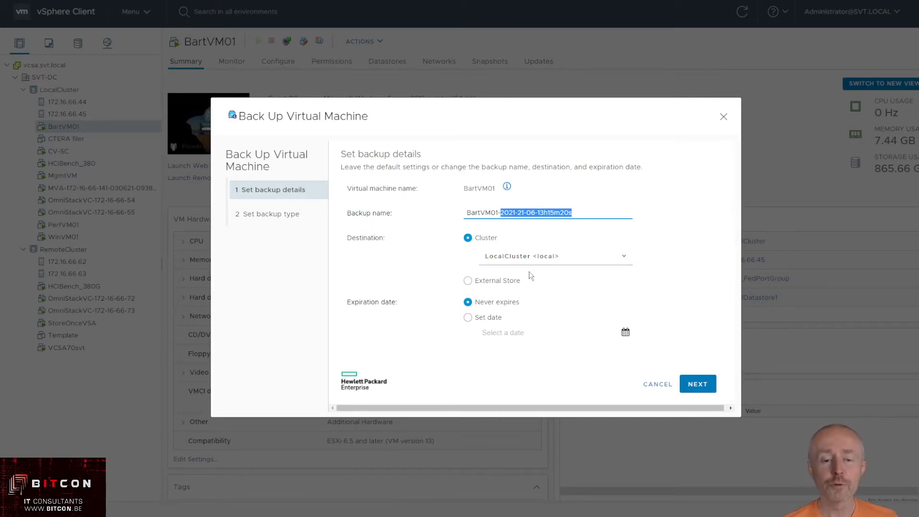
pyautogui.press('BackSpace')
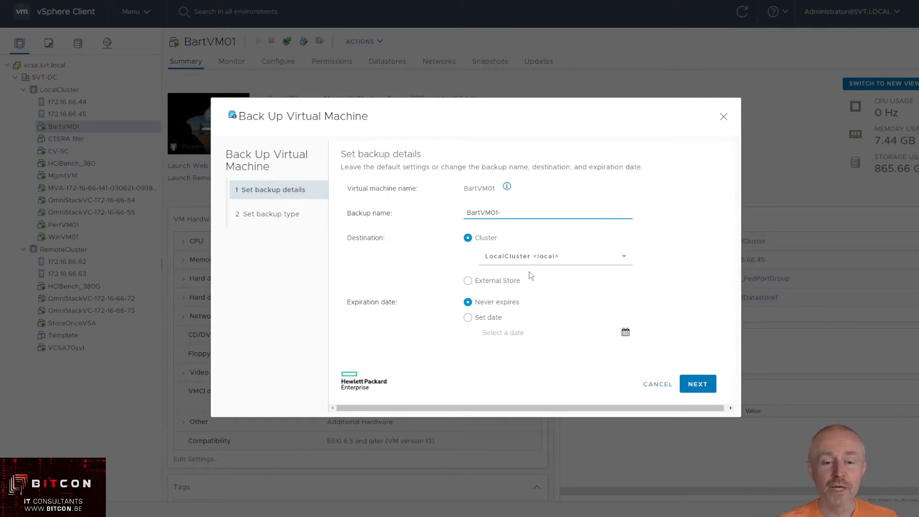
pyautogui.write('firstbackup')
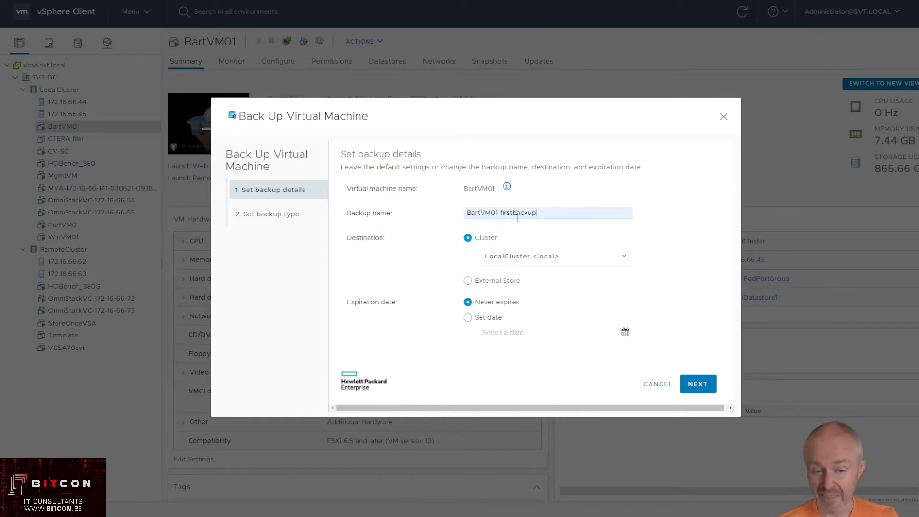
# Step: Look through the available destination clusters and external stores, keeping LocalCluster as the backup destination
pyautogui.click(505, 257)
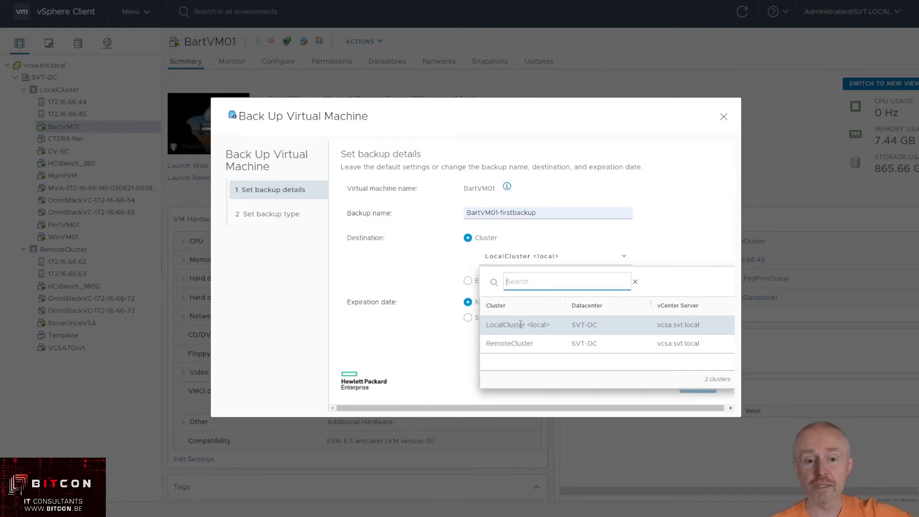
pyautogui.click(438, 259)
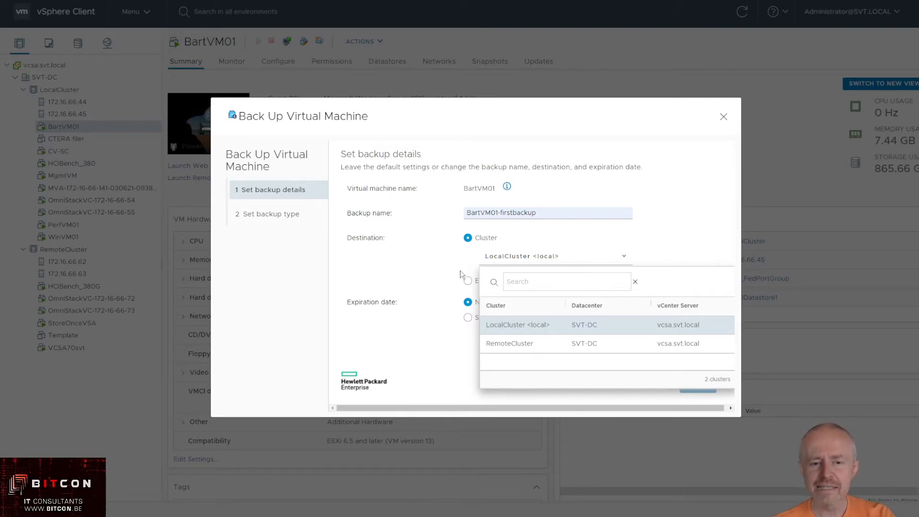
pyautogui.click(474, 282)
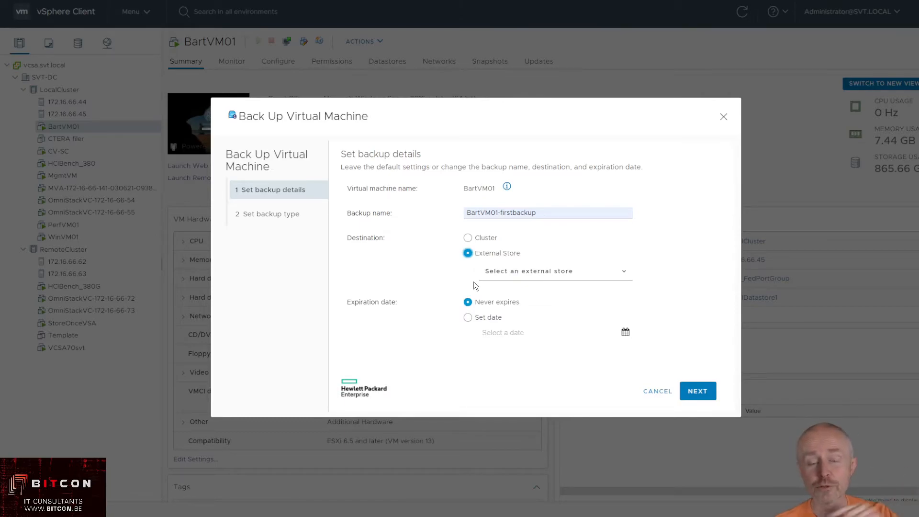
pyautogui.click(496, 275)
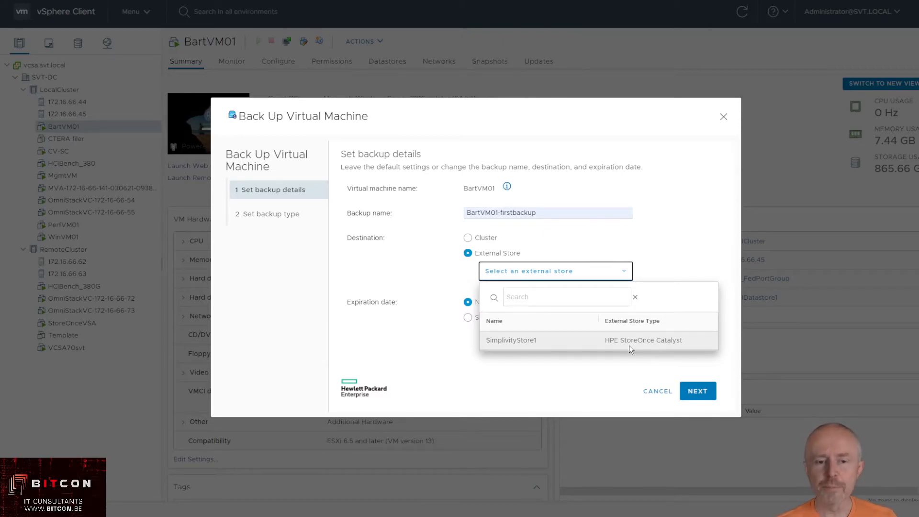
pyautogui.click(468, 238)
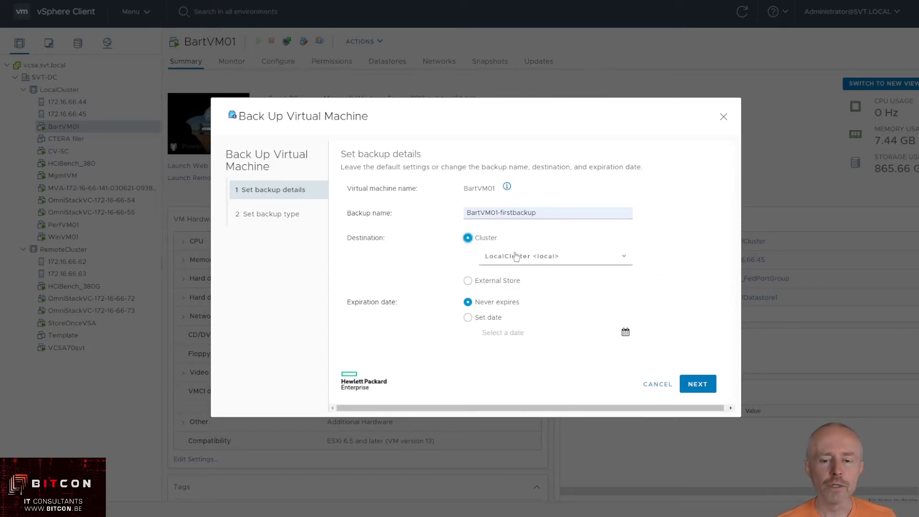
# Step: Finish creating the backup with the crash-consistent type and show the recent tasks
pyautogui.click(697, 384)
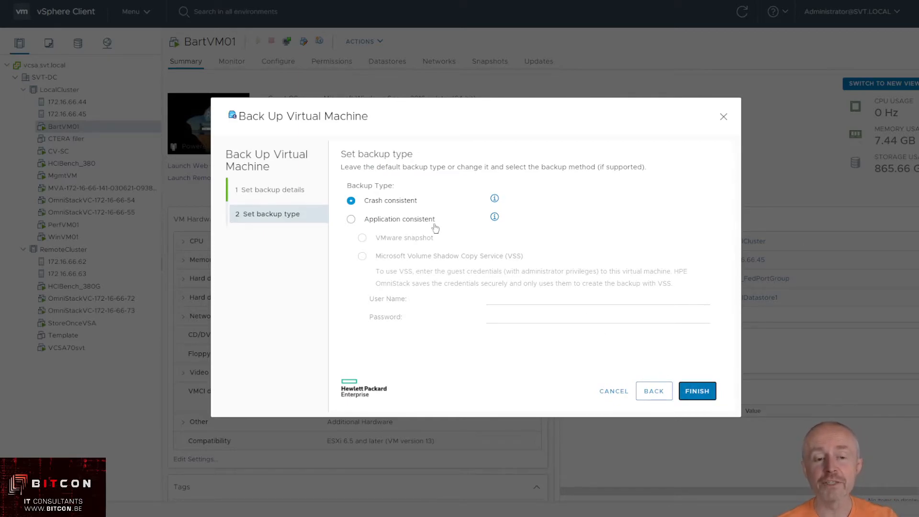
pyautogui.click(697, 391)
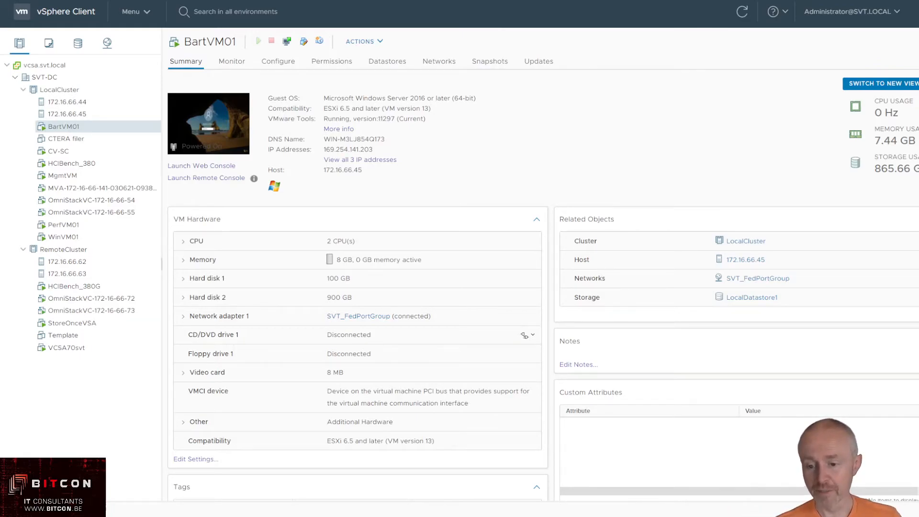
pyautogui.click(30, 509)
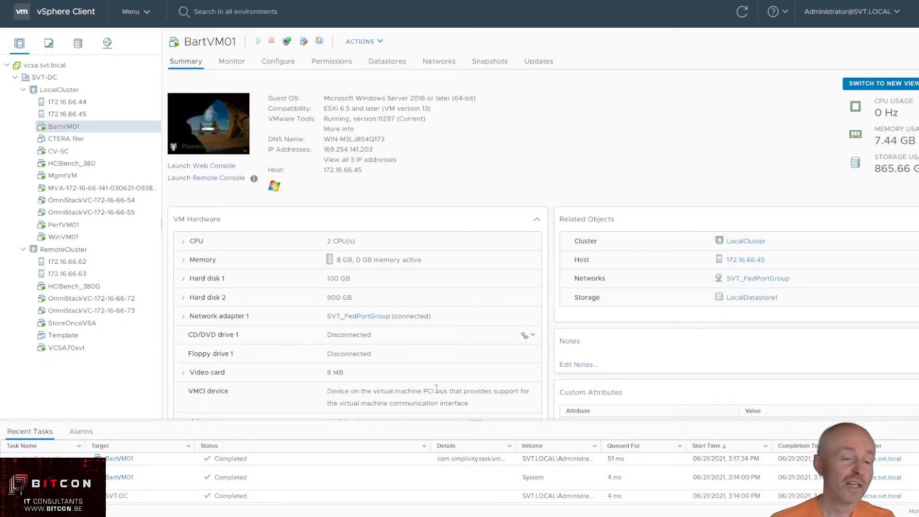
# Step: Power off the virtual machine BartVM01 and confirm the power-off
pyautogui.rightClick(100, 125)
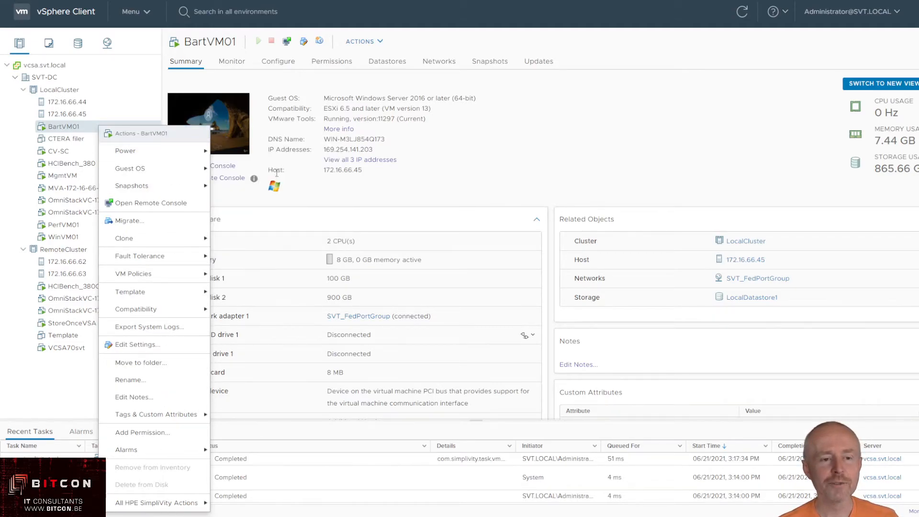
pyautogui.moveTo(203, 151)
pyautogui.click(236, 172)
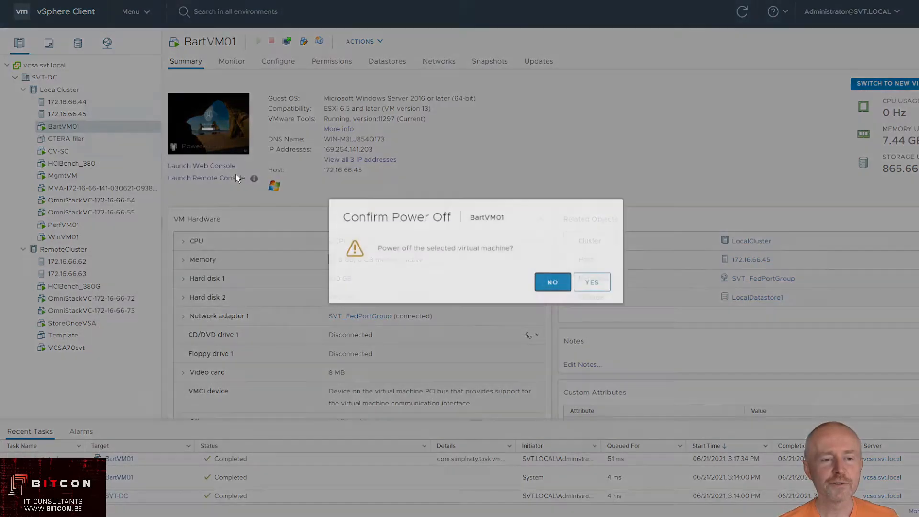
pyautogui.click(592, 287)
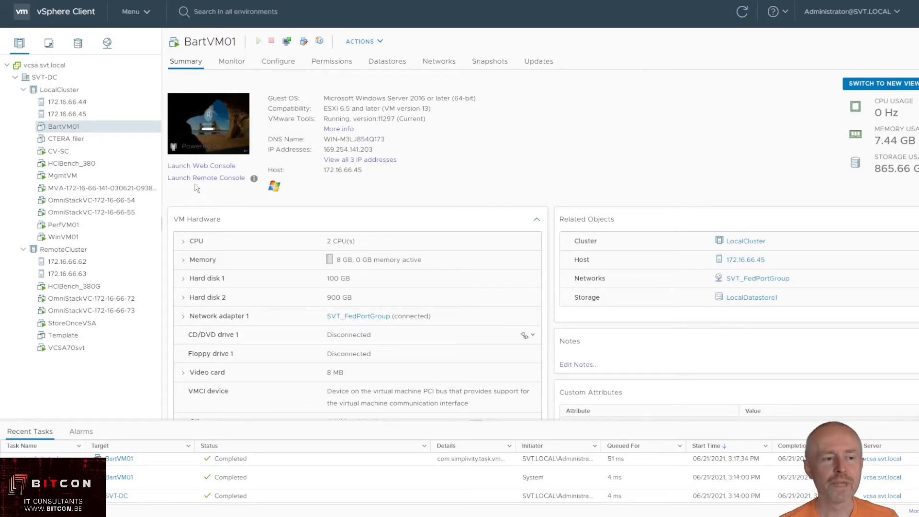
# Step: Delete BartVM01 from disk together with its associated disks
pyautogui.rightClick(83, 128)
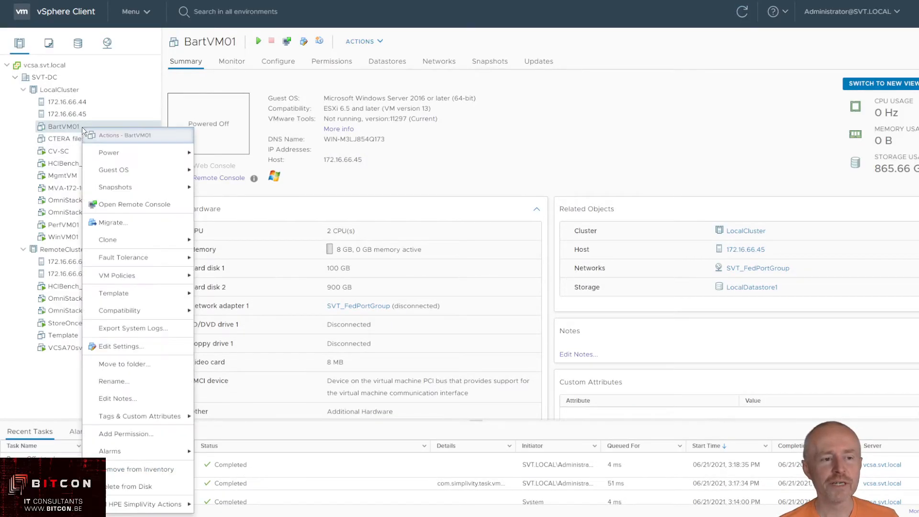
pyautogui.click(161, 487)
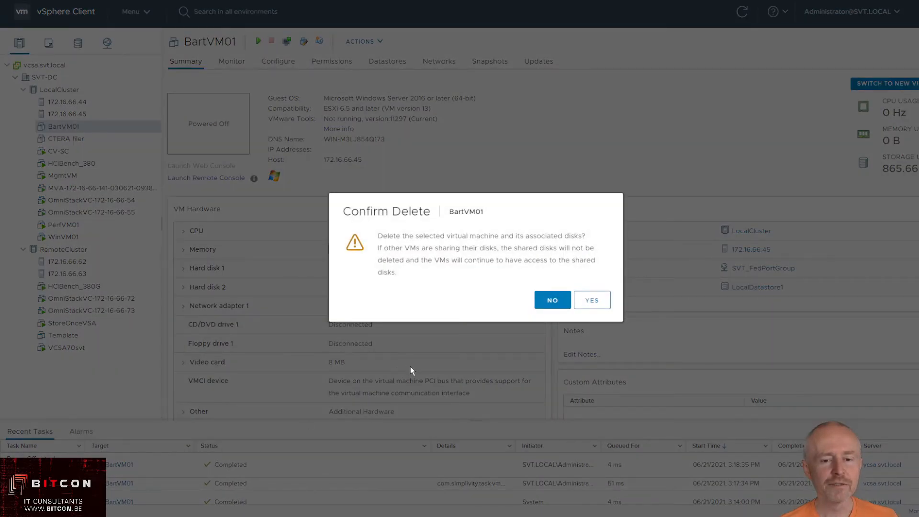
pyautogui.click(592, 302)
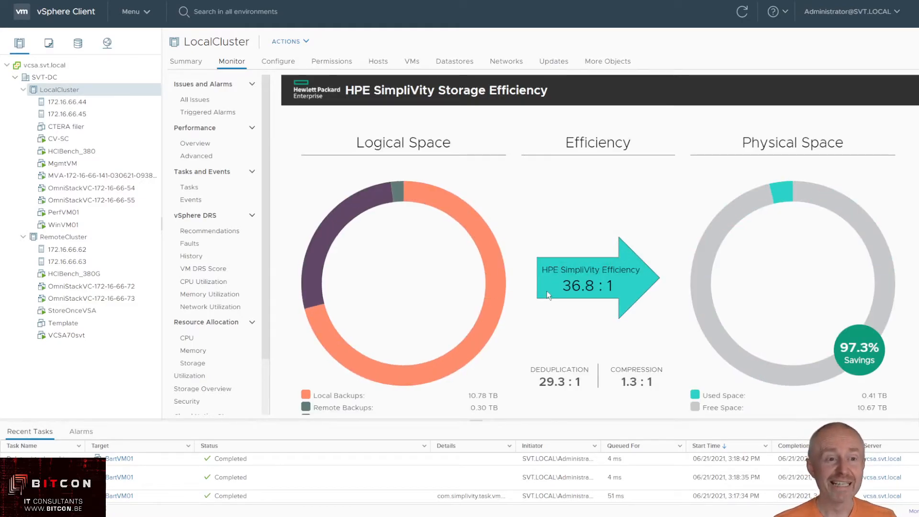
# Step: Show the summary of LocalCluster and open the HPE SimpliVity backup search for that cluster
pyautogui.click(191, 62)
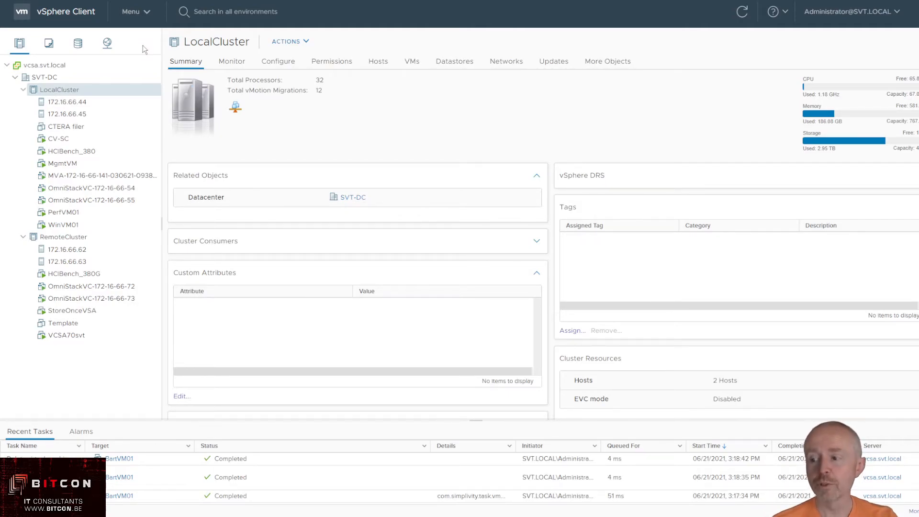
pyautogui.rightClick(75, 96)
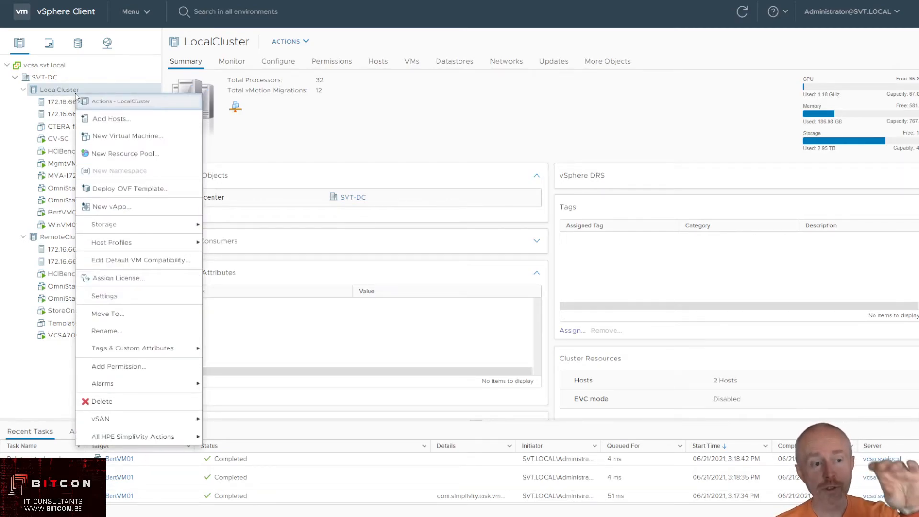
pyautogui.moveTo(150, 440)
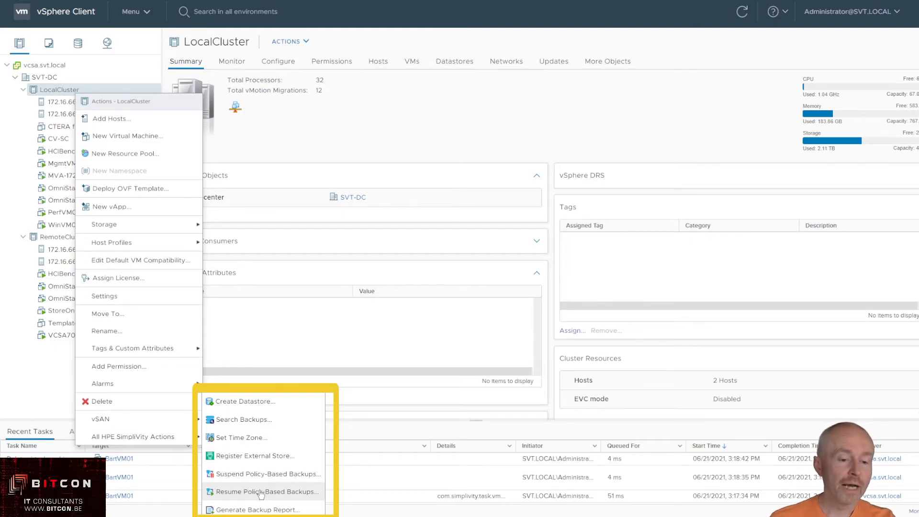
pyautogui.click(245, 419)
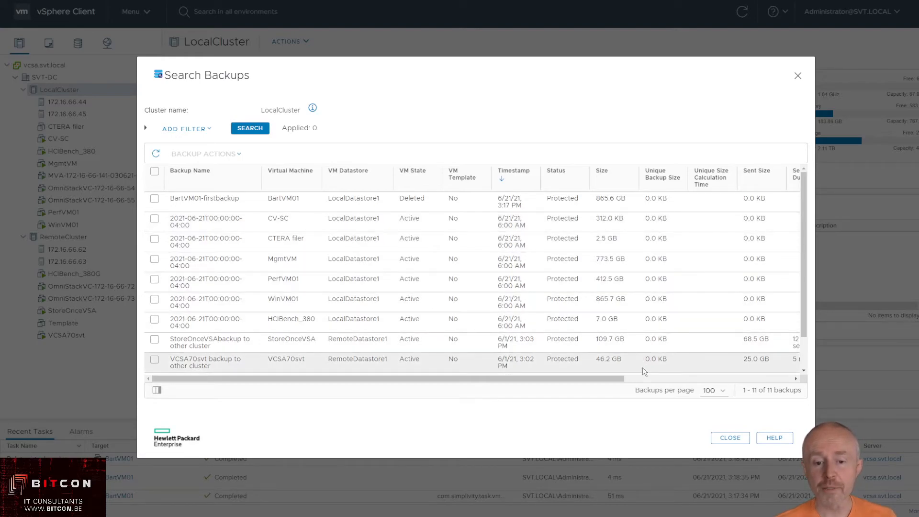
# Step: Compare the type of the scheduled backups with that of BartVM01-firstbackup, and select BartVM01-firstbackup in the backup list
pyautogui.click(641, 379)
pyautogui.moveTo(658, 218); pyautogui.dragTo(678, 220)
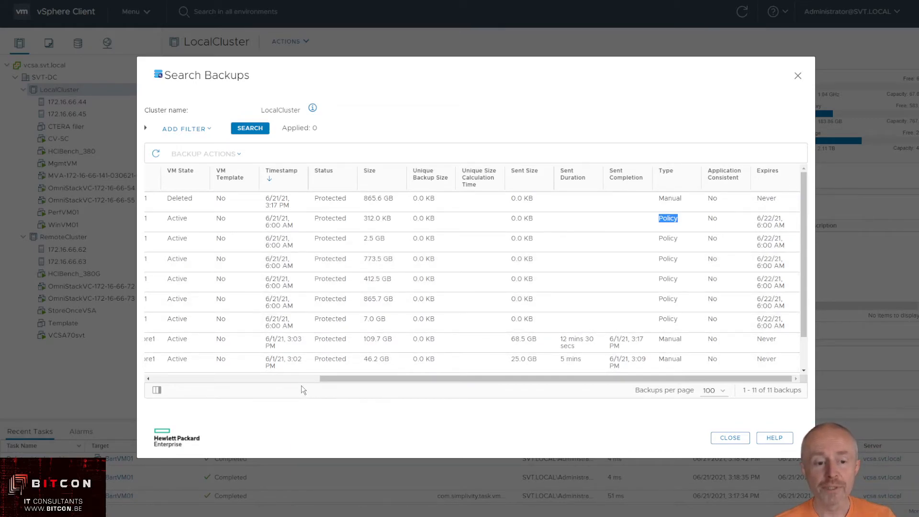
pyautogui.doubleClick(657, 202)
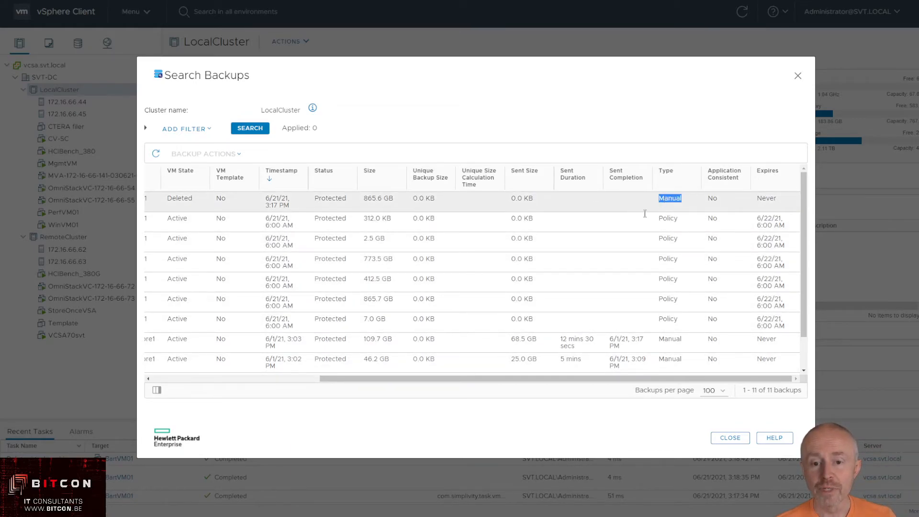
pyautogui.click(237, 381)
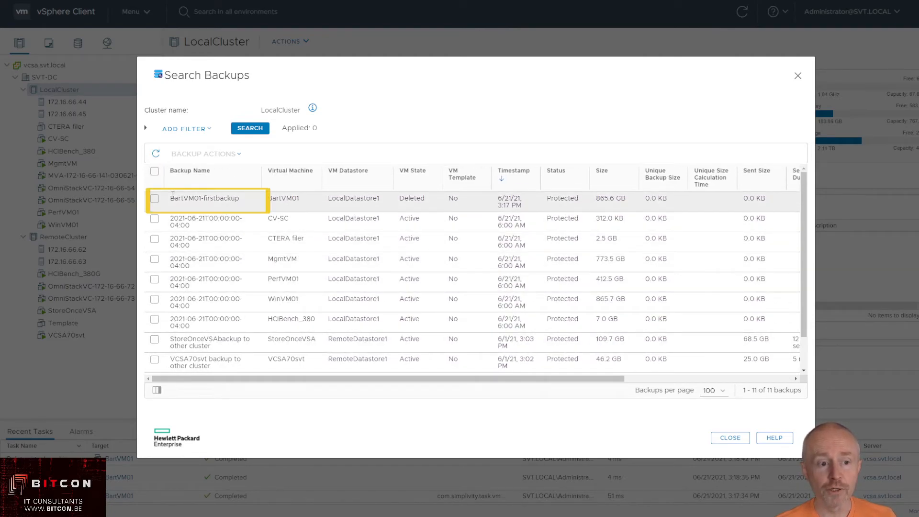
pyautogui.moveTo(171, 197); pyautogui.dragTo(239, 195)
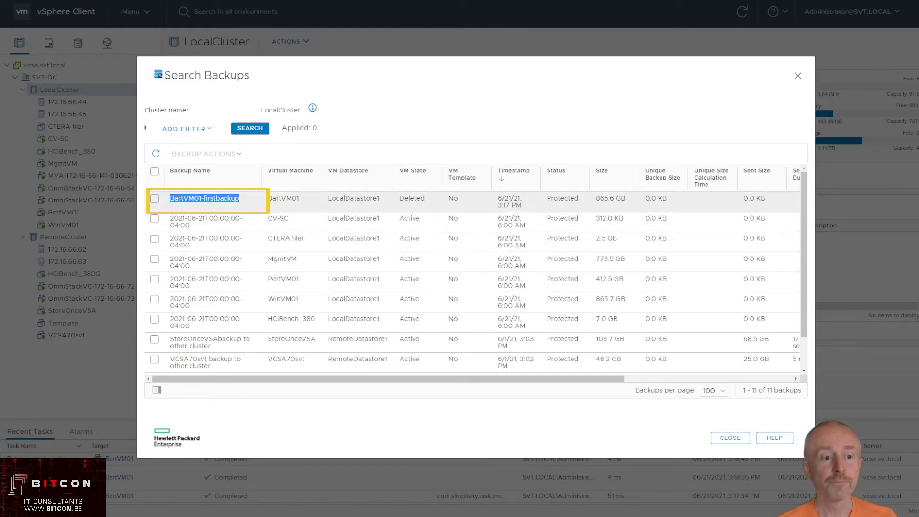
pyautogui.click(155, 199)
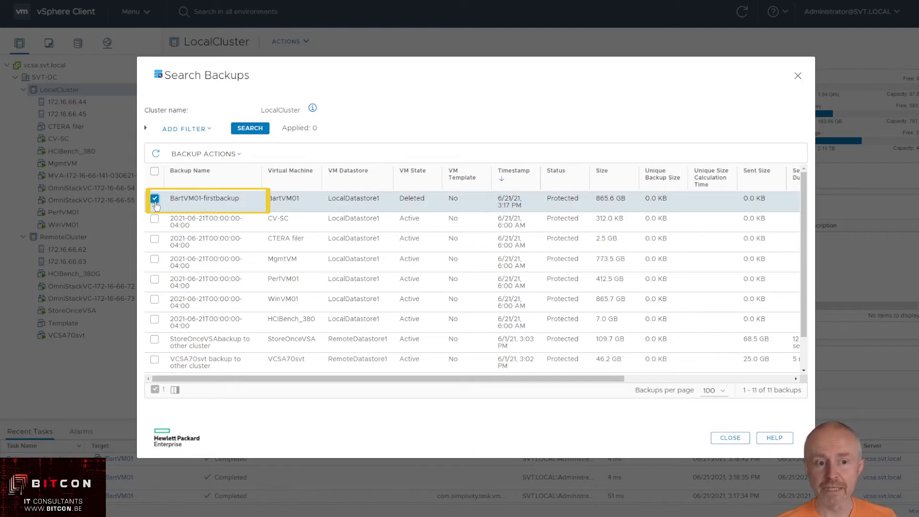
# Step: Start restoring files from the selected backup and browse into Partition 1 of WinVM01_1.vmdk
pyautogui.click(220, 155)
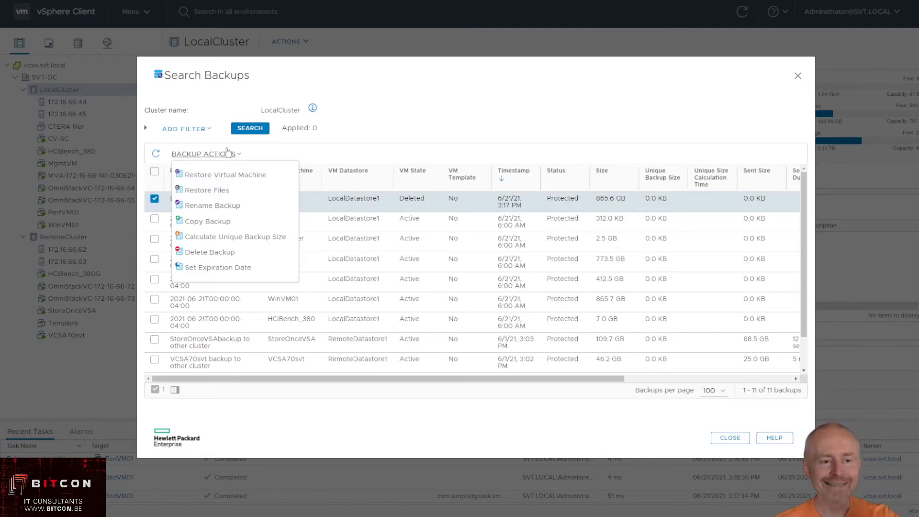
pyautogui.click(214, 191)
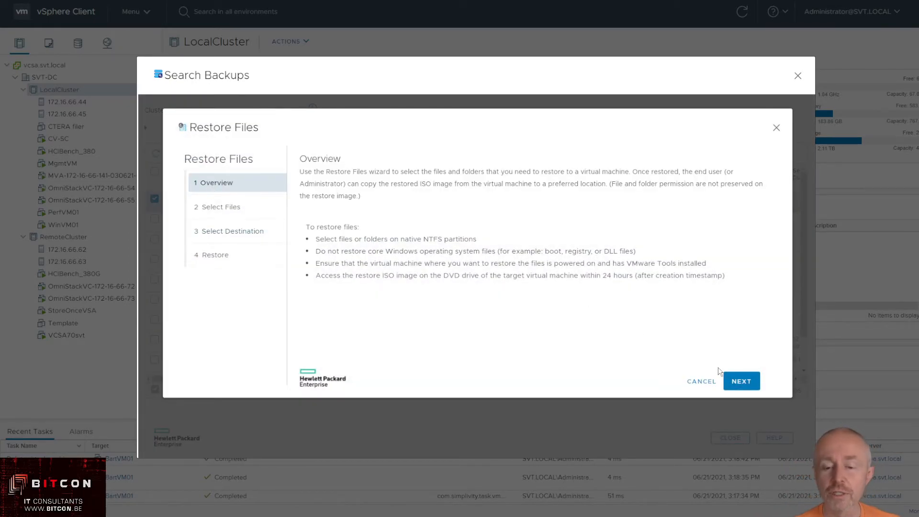
pyautogui.click(739, 382)
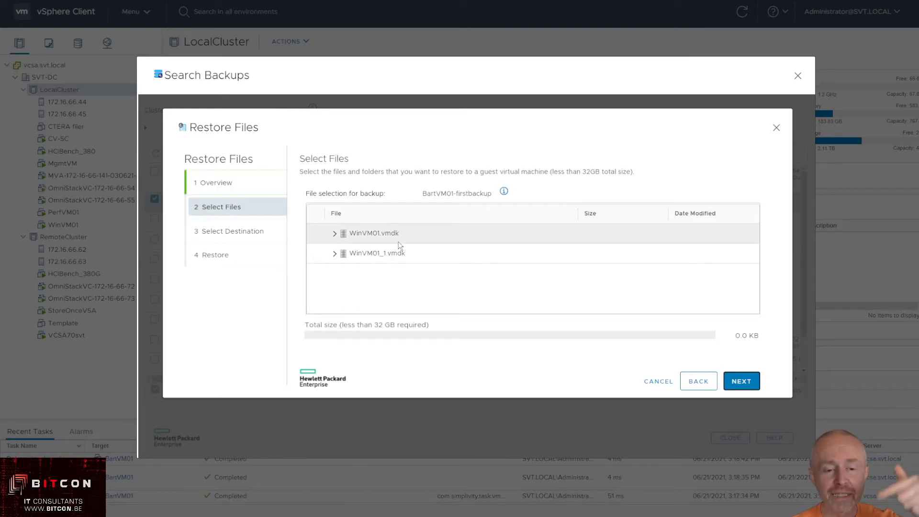
pyautogui.click(335, 254)
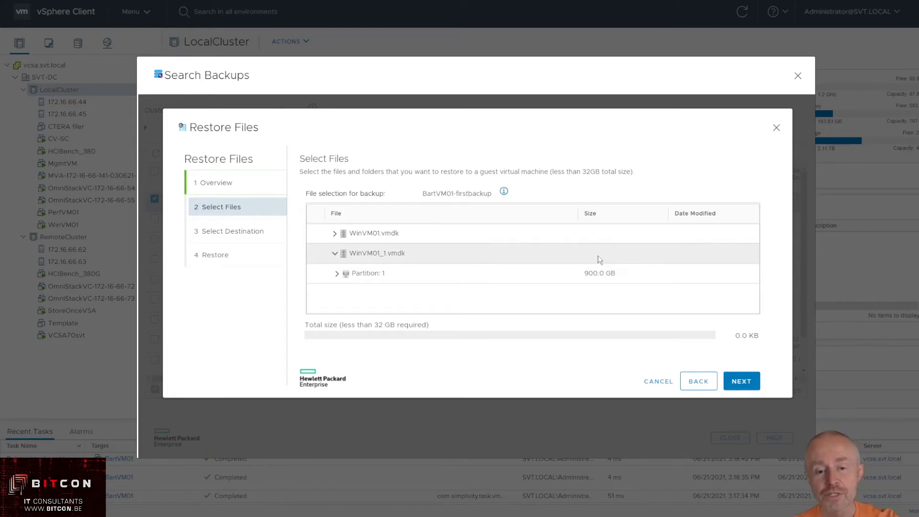
pyautogui.click(337, 274)
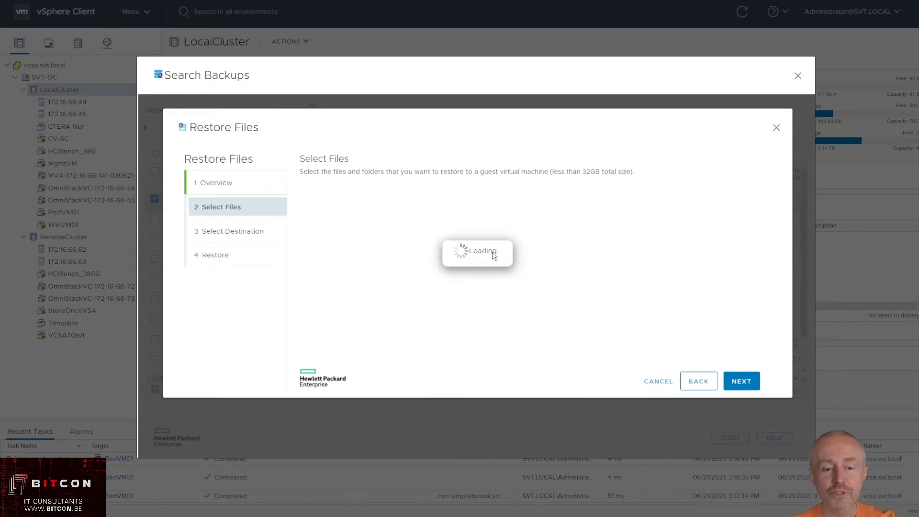
# Step: Mark the deploy-installer file ending in "Copy (8) - Copy.img" for restore, and leave the file restore without running it
pyautogui.scroll(-5, 478, 256)
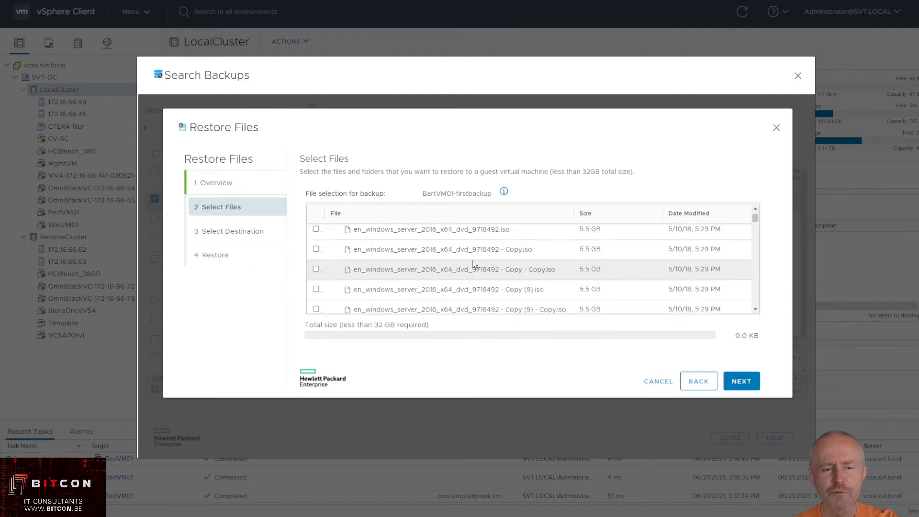
pyautogui.scroll(-5, 472, 262)
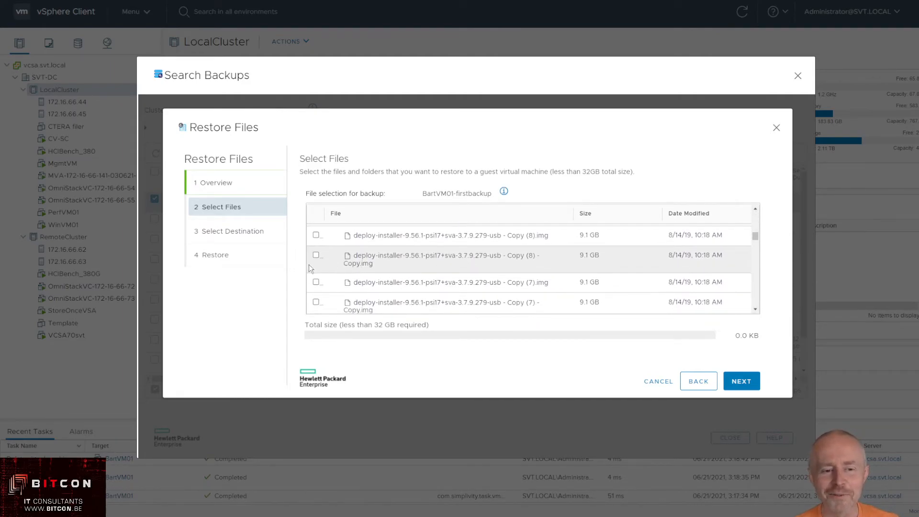
pyautogui.click(316, 256)
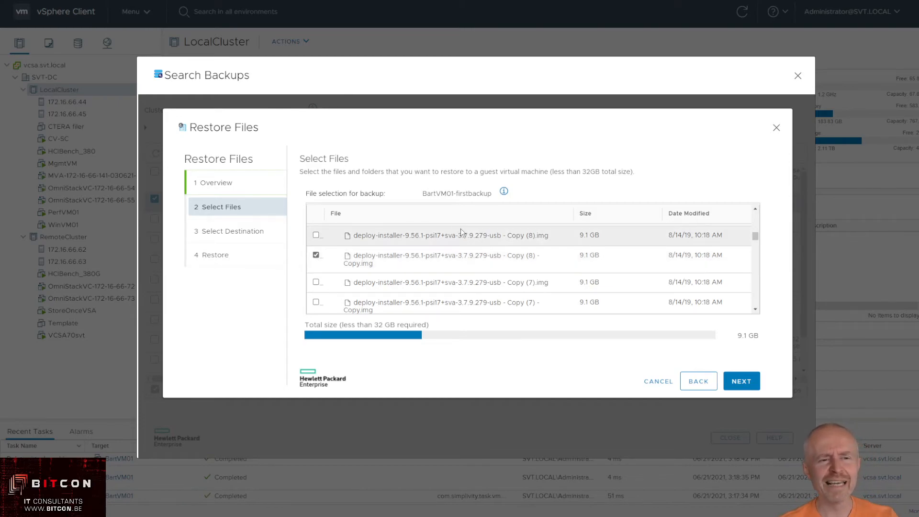
pyautogui.click(776, 130)
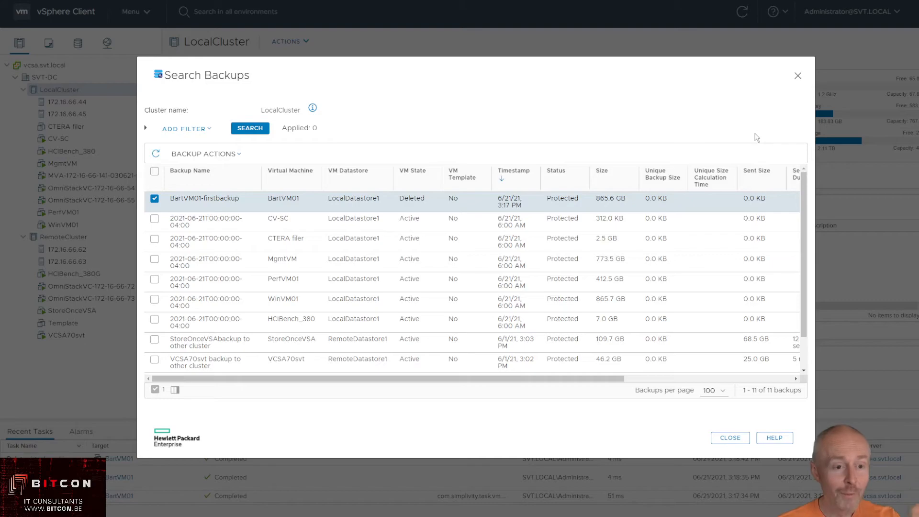
# Step: Start a virtual machine restore of BartVM01-firstbackup and name the new virtual machine BartVM01restore
pyautogui.click(203, 154)
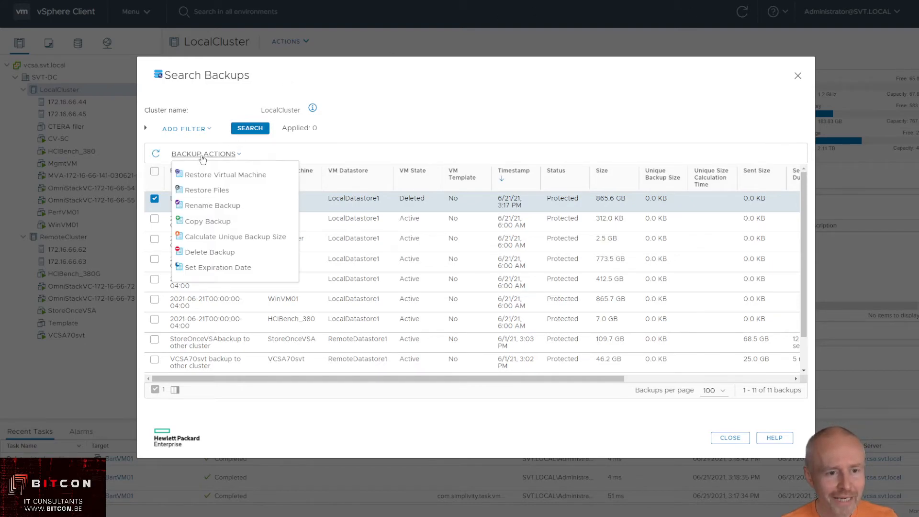
pyautogui.click(220, 177)
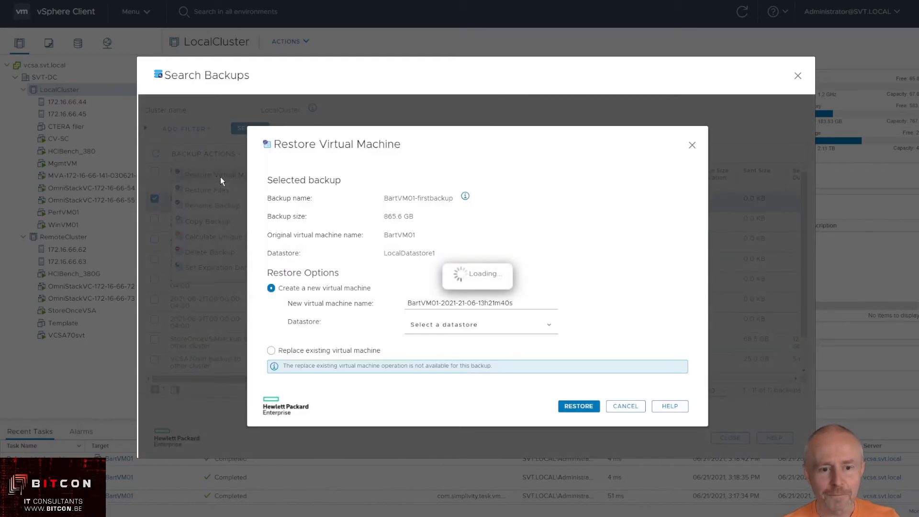
pyautogui.click(534, 299)
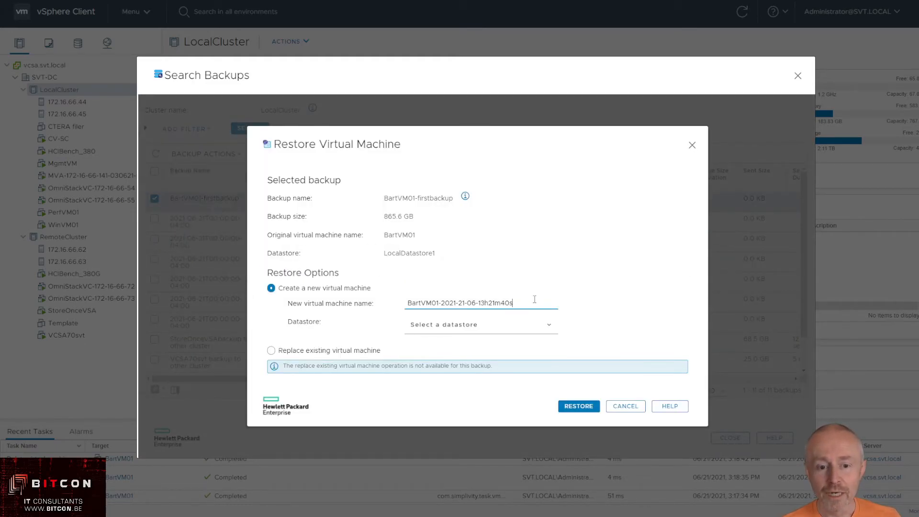
pyautogui.press('BackSpace')
pyautogui.press('BackSpace')
pyautogui.press('BackSpace')
pyautogui.press('BackSpace')
pyautogui.press('BackSpace')
pyautogui.press('BackSpace')
pyautogui.press('BackSpace')
pyautogui.press('BackSpace')
pyautogui.press('BackSpace')
pyautogui.press('BackSpace')
pyautogui.press('BackSpace')
pyautogui.press('BackSpace')
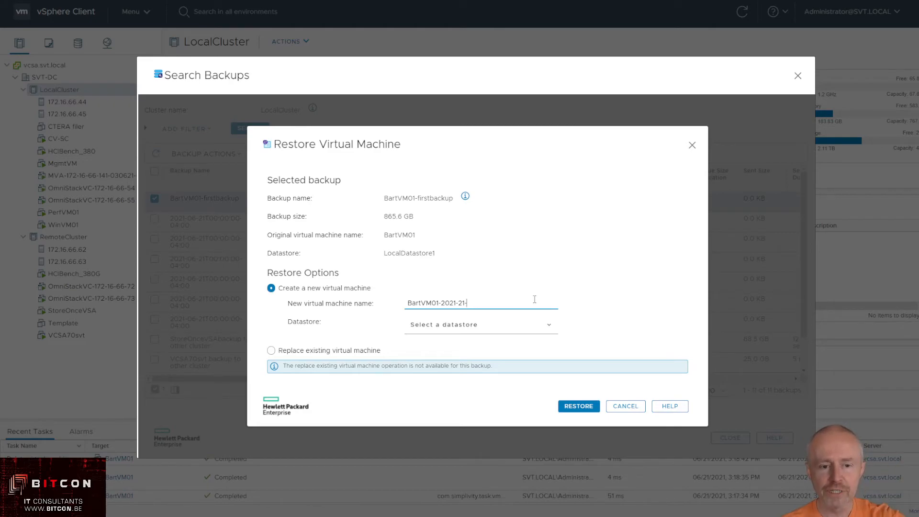
pyautogui.press('BackSpace')
pyautogui.press('BackSpace')
pyautogui.press('BackSpace')
pyautogui.press('BackSpace')
pyautogui.press('BackSpace')
pyautogui.press('BackSpace')
pyautogui.press('BackSpace')
pyautogui.press('BackSpace')
pyautogui.press('BackSpace')
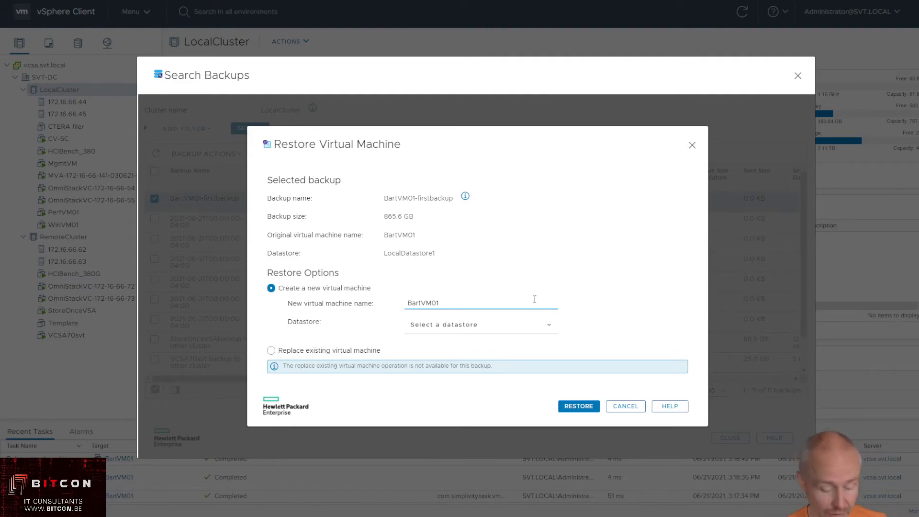
pyautogui.write('estore')
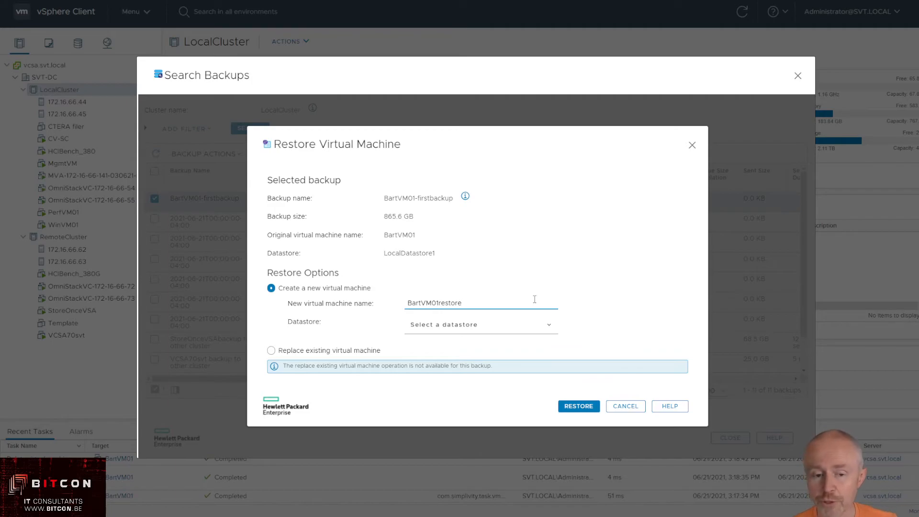
# Step: Choose LocalDatastore1 as the target datastore, run the restore and close the backup search
pyautogui.click(473, 326)
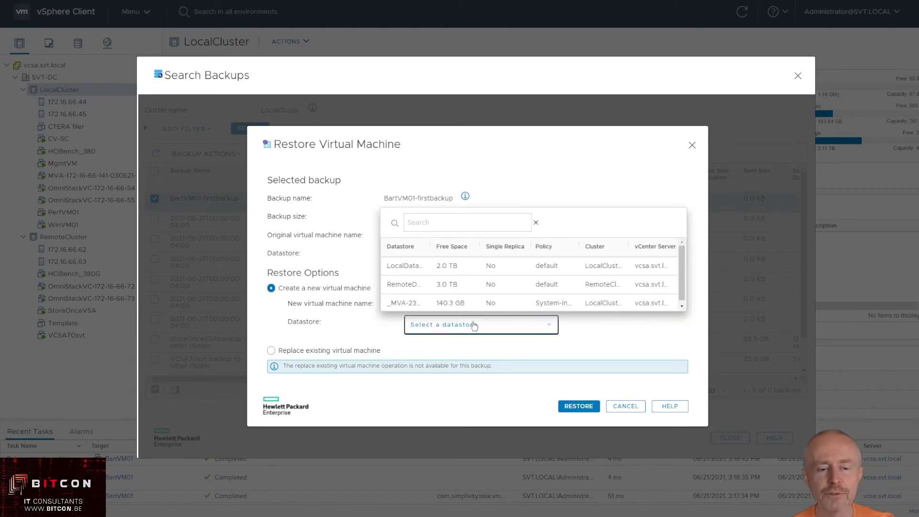
pyautogui.click(461, 276)
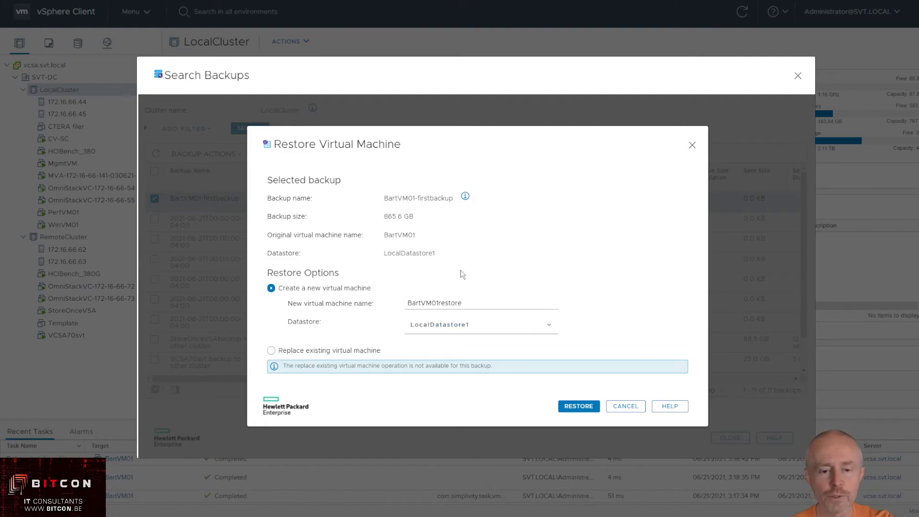
pyautogui.click(578, 407)
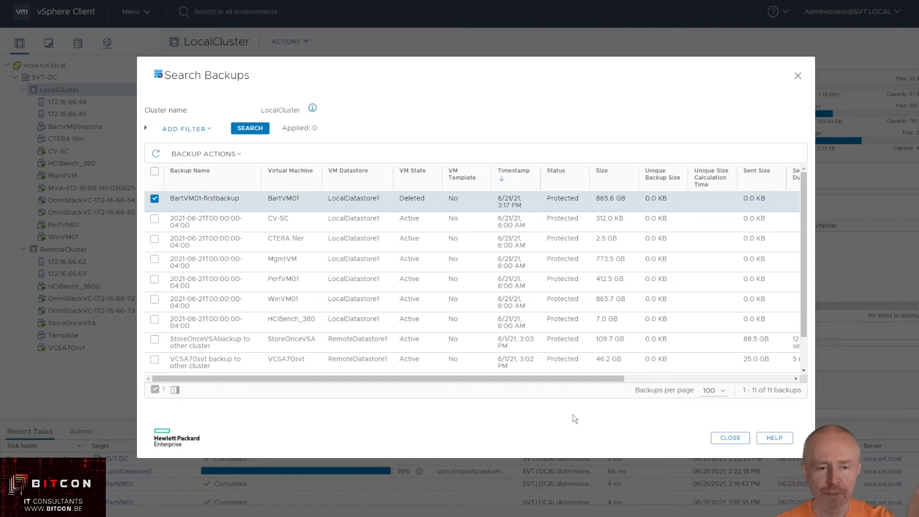
pyautogui.click(730, 437)
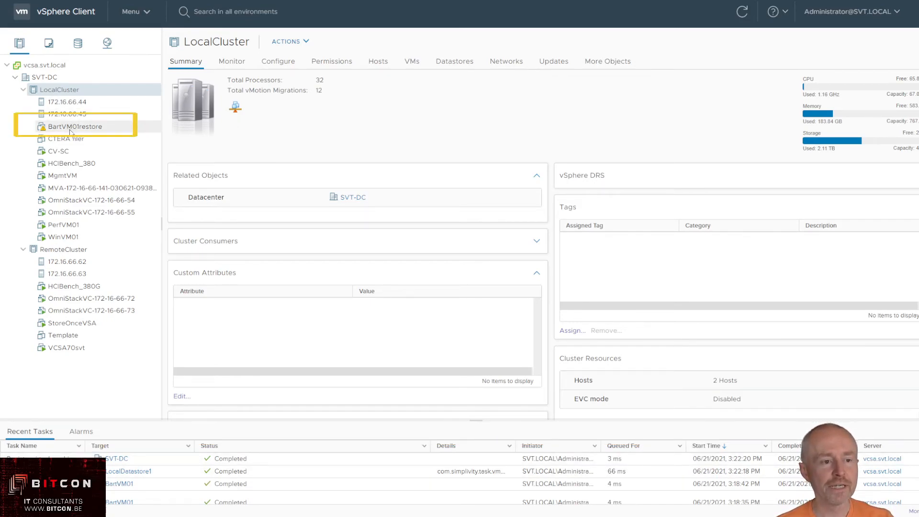
# Step: Power on the restored virtual machine BartVM01restore and launch its web console
pyautogui.click(70, 132)
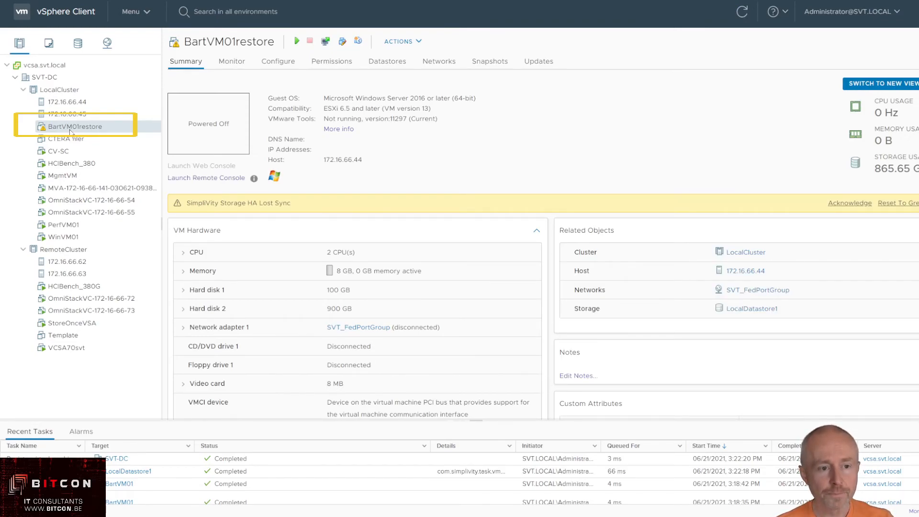
pyautogui.click(297, 42)
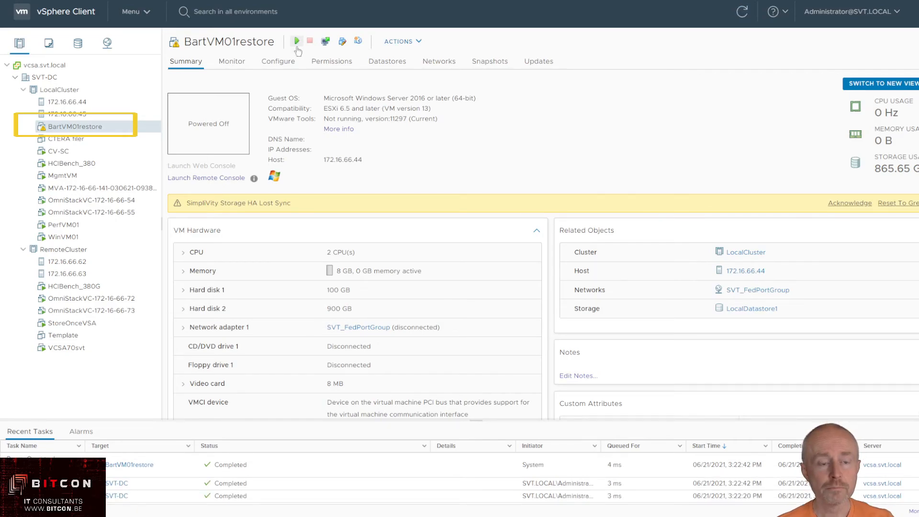
pyautogui.click(222, 166)
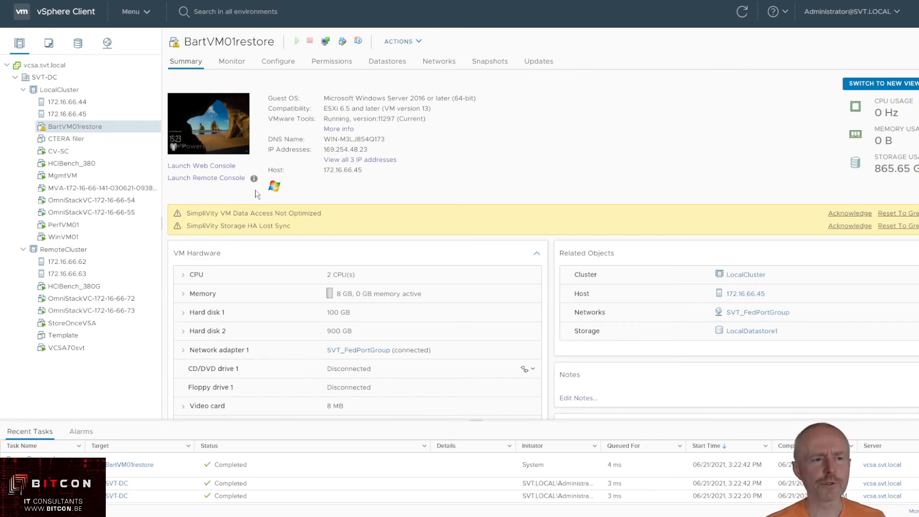
# Step: Examine LocalCluster's HPE SimpliVity storage efficiency with the recent tasks hidden, checking the virtual machines' logical space and the used physical space
pyautogui.click(88, 94)
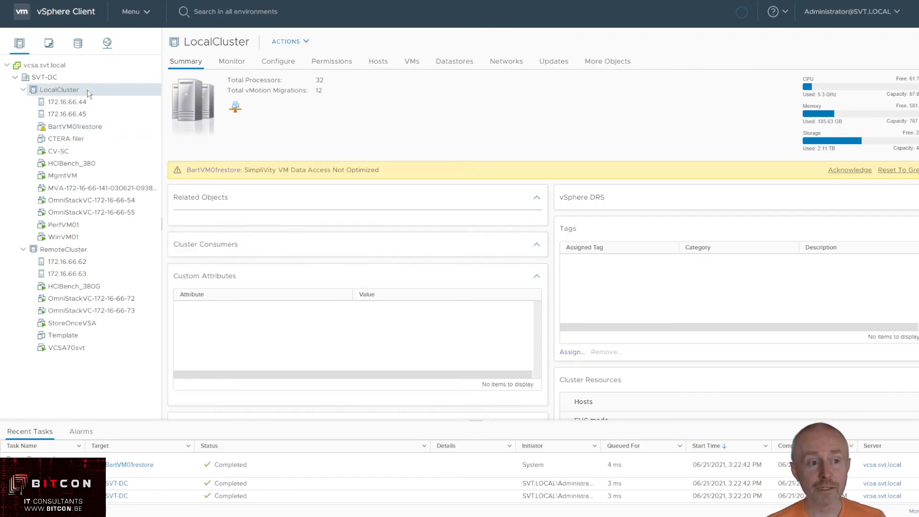
pyautogui.click(235, 62)
pyautogui.scroll(-3, 218, 229)
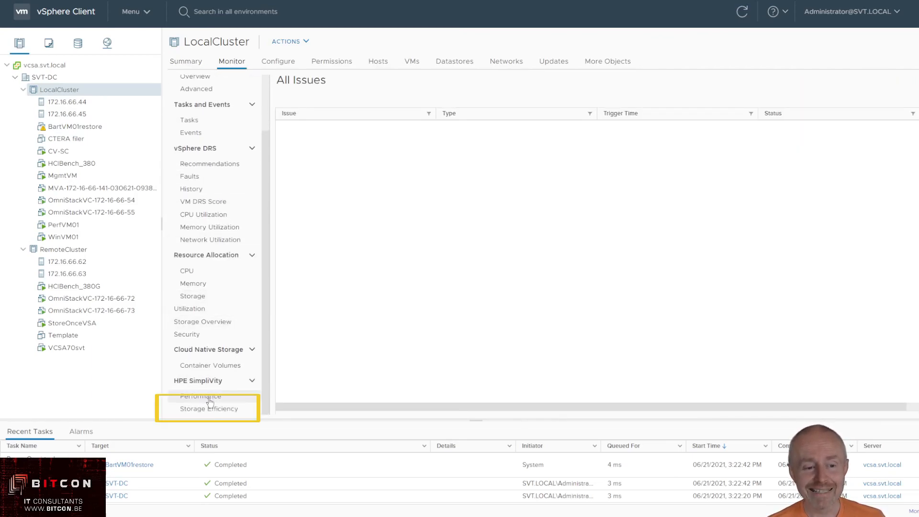
pyautogui.click(207, 410)
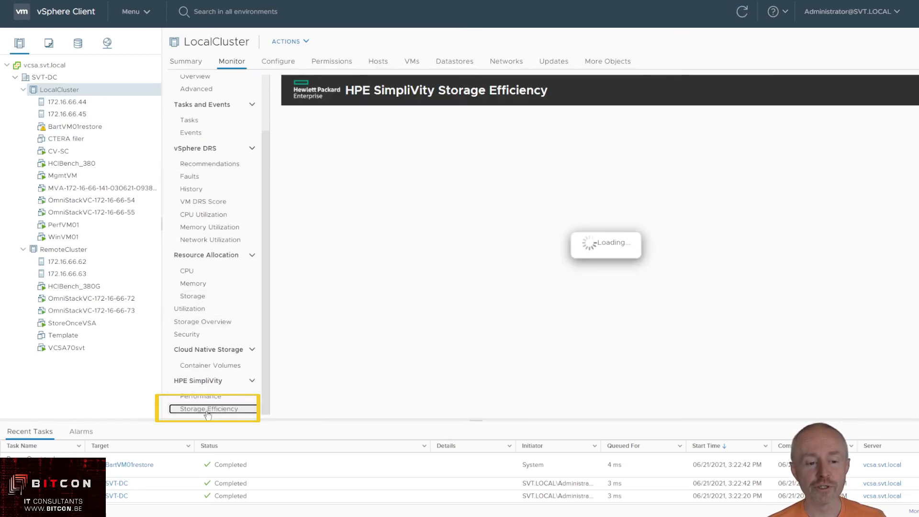
pyautogui.click(915, 431)
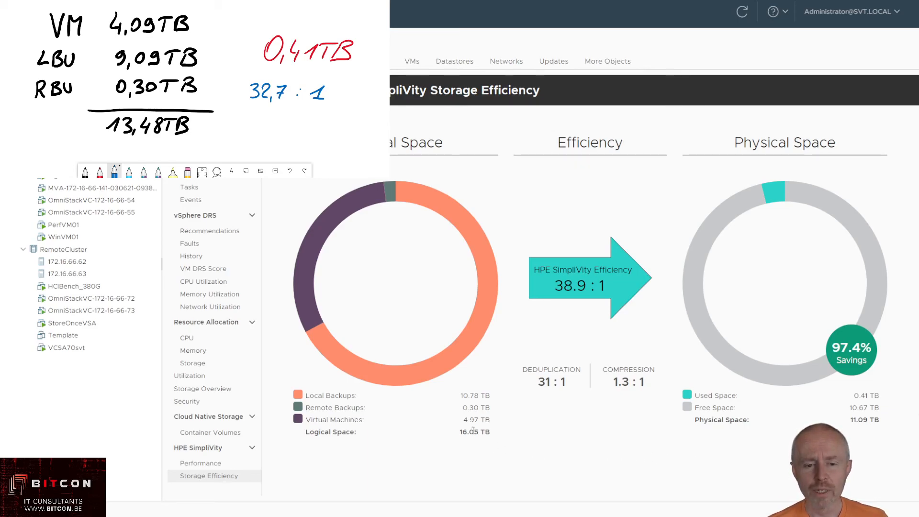
pyautogui.moveTo(462, 419); pyautogui.dragTo(491, 427)
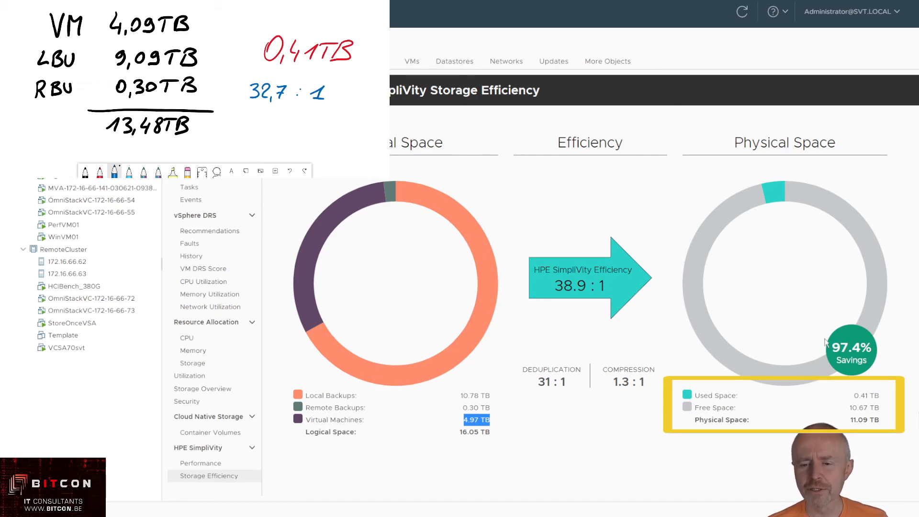
pyautogui.moveTo(854, 396); pyautogui.dragTo(879, 400)
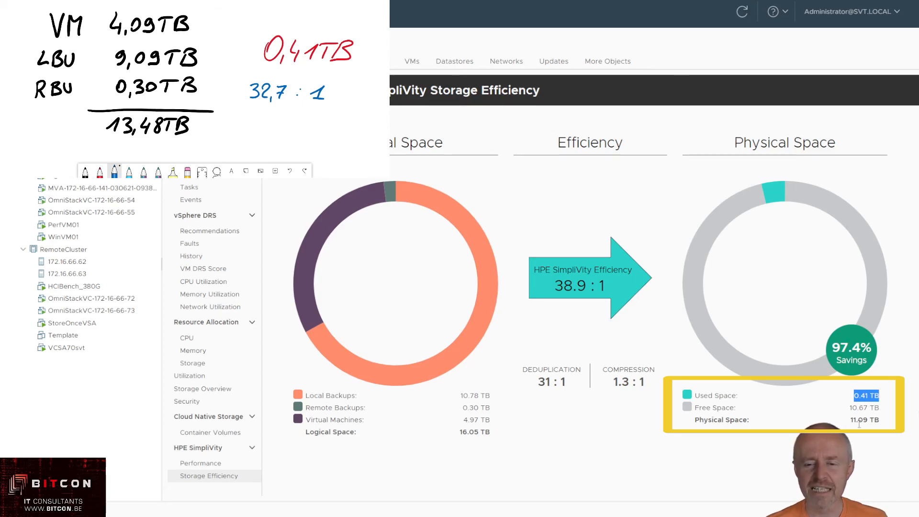